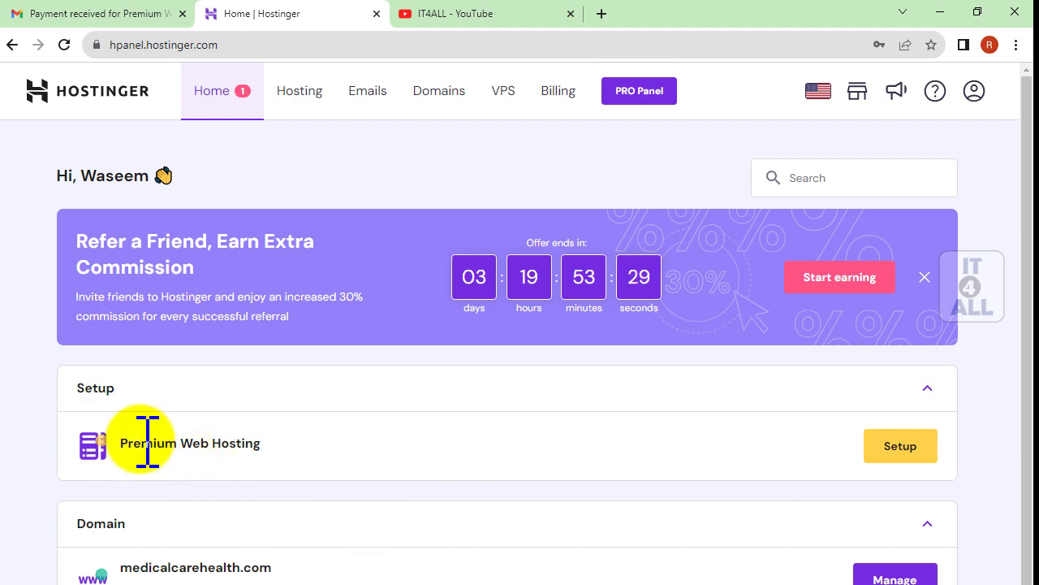
- Review the pending Premium Web Hosting plan and the registered domain in the account's hosting and domain overviews
{"action": "left_click_drag", "start_coordinate": [120, 443], "coordinate": [245, 442]}
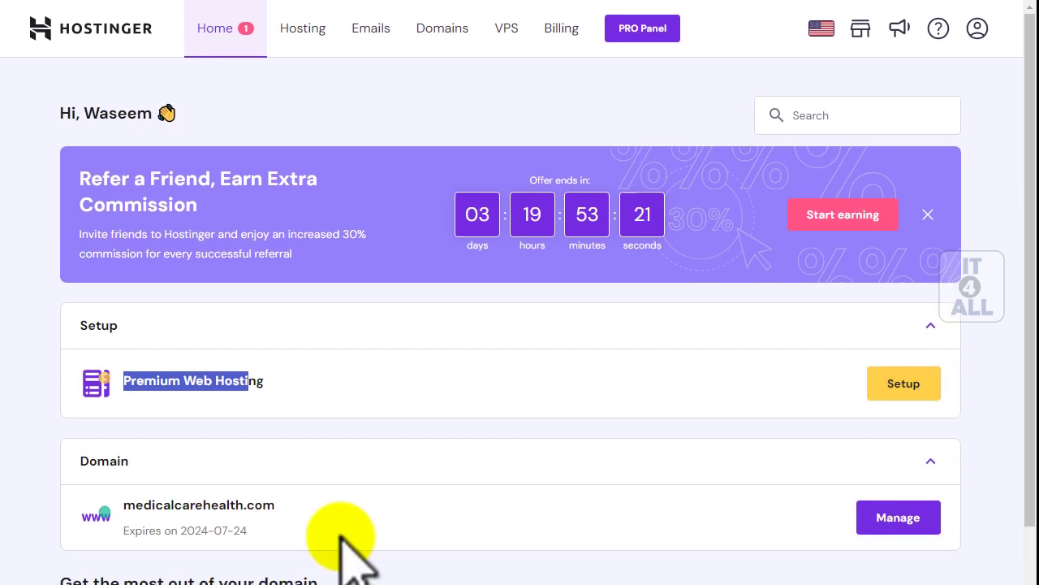
{"action": "left_click_drag", "start_coordinate": [157, 505], "coordinate": [242, 507]}
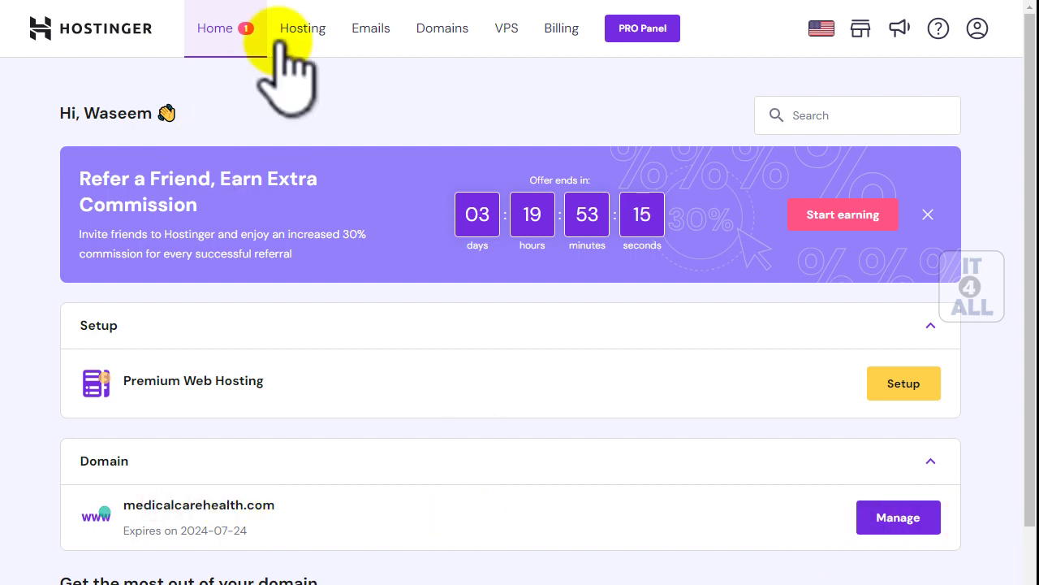
{"action": "left_click", "coordinate": [315, 29]}
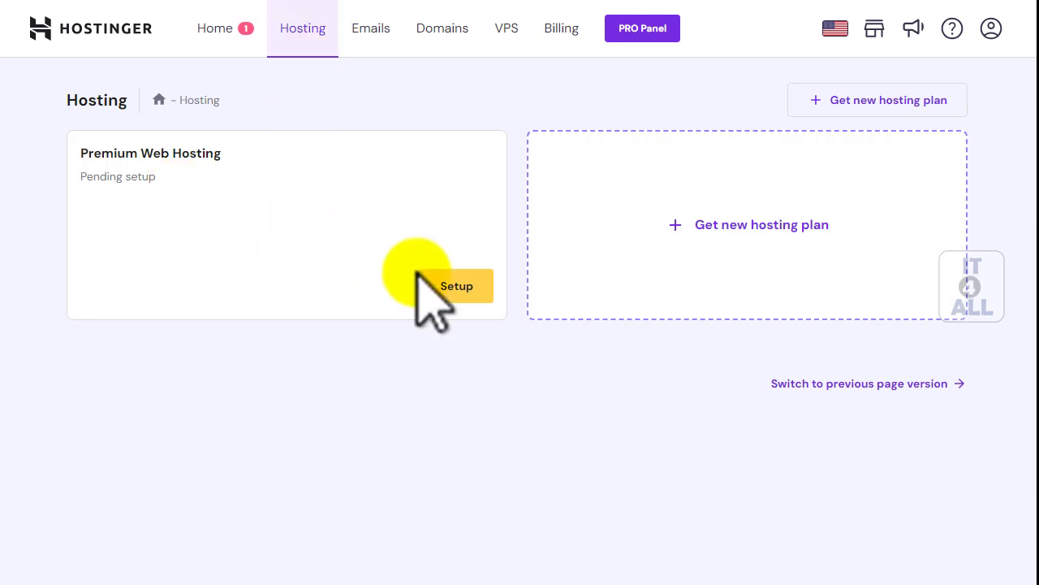
{"action": "left_click", "coordinate": [439, 37]}
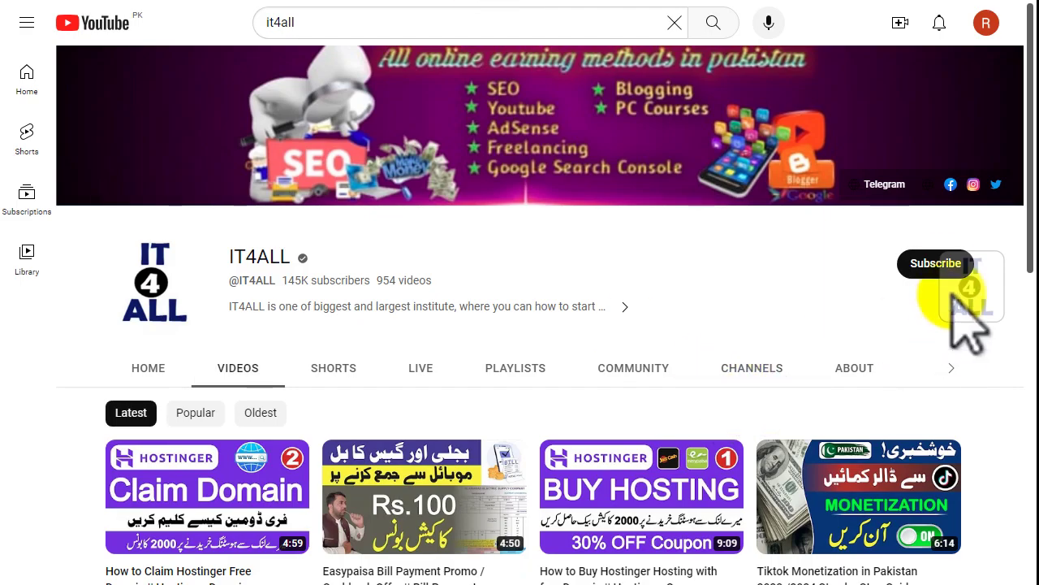
- Switch to YouTube, subscribe to the IT4ALL channel and choose its notification setting
{"action": "left_click", "coordinate": [950, 268]}
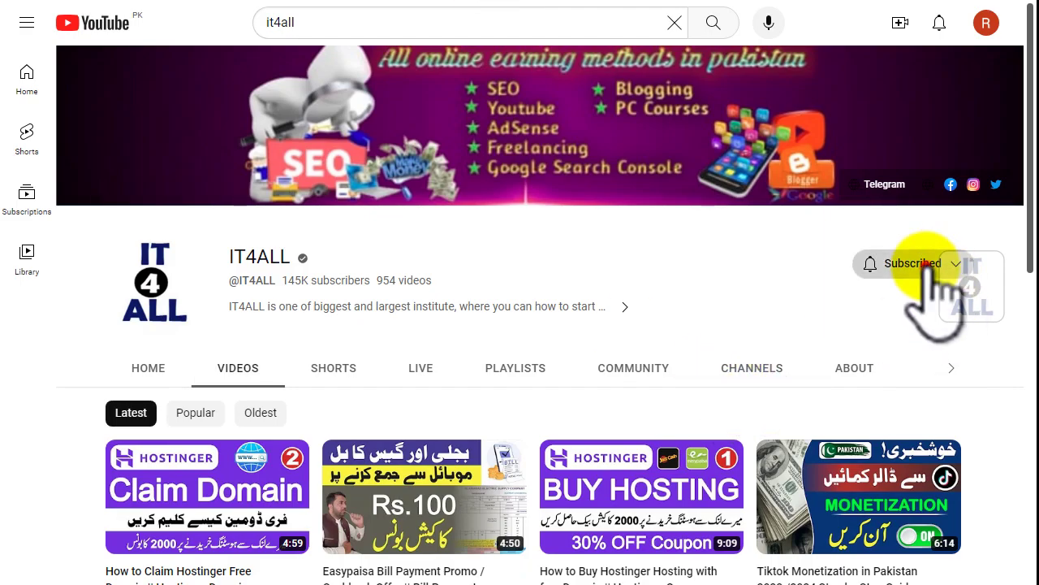
{"action": "left_click", "coordinate": [924, 264]}
{"action": "left_click", "coordinate": [910, 306]}
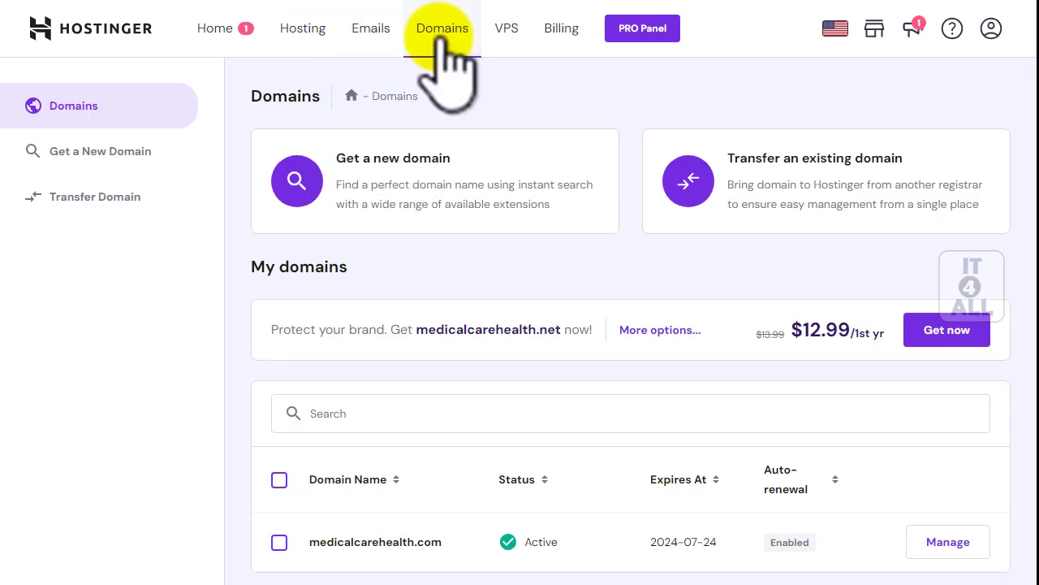
- Return to Hostinger's hosting overview and start the setup of the Premium Web Hosting plan
{"action": "left_click", "coordinate": [312, 32]}
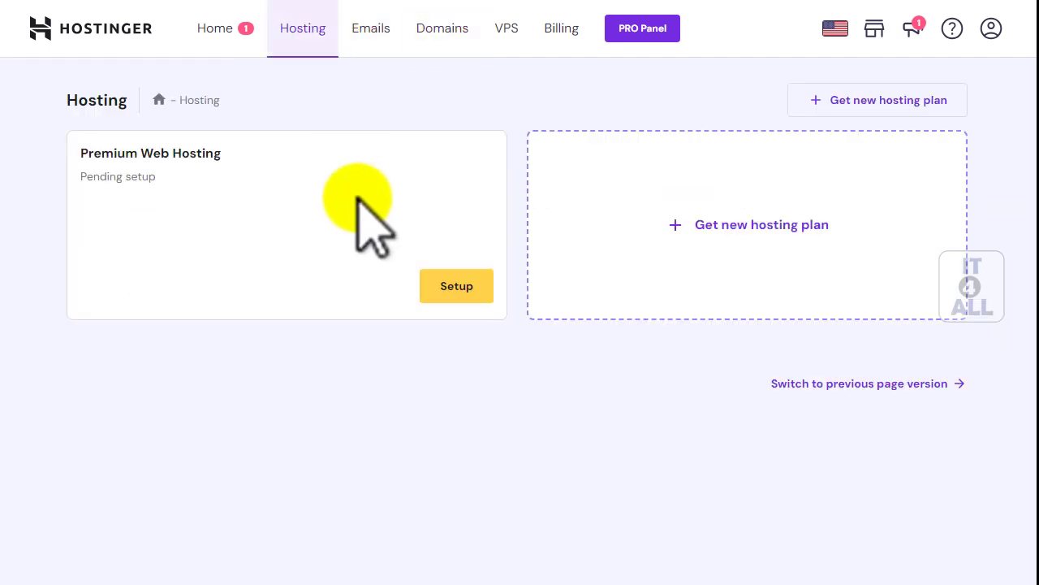
{"action": "left_click_drag", "start_coordinate": [98, 152], "coordinate": [255, 174]}
{"action": "left_click", "coordinate": [460, 424]}
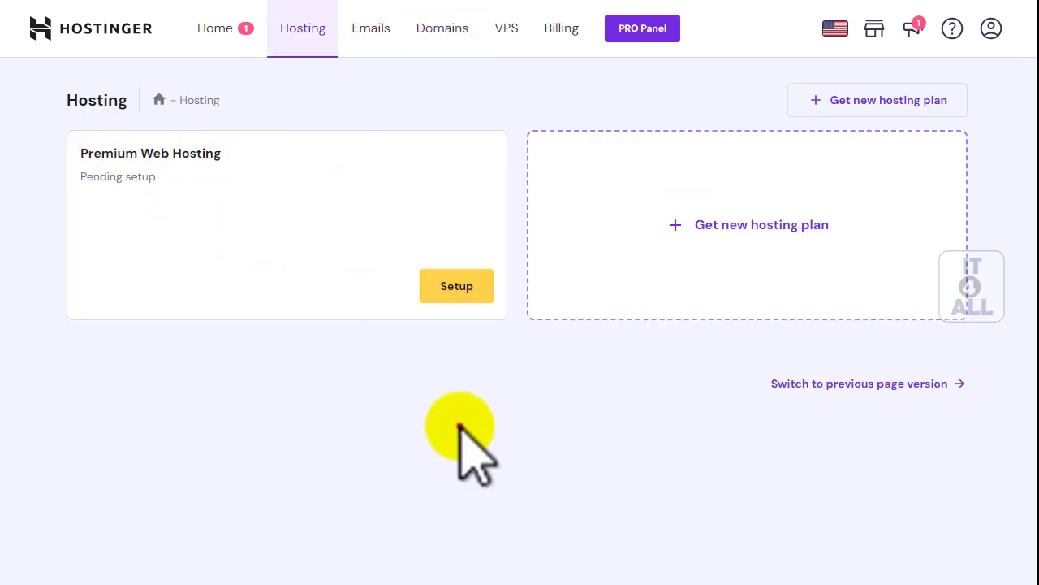
{"action": "left_click", "coordinate": [465, 288]}
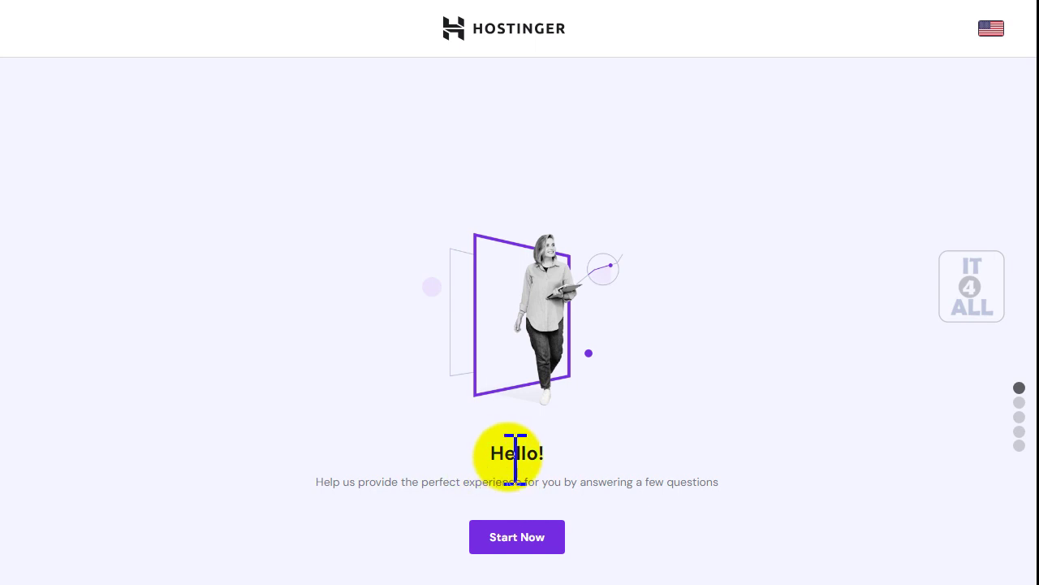
- Begin the onboarding questions and skip the personalized experience
{"action": "left_click", "coordinate": [550, 549]}
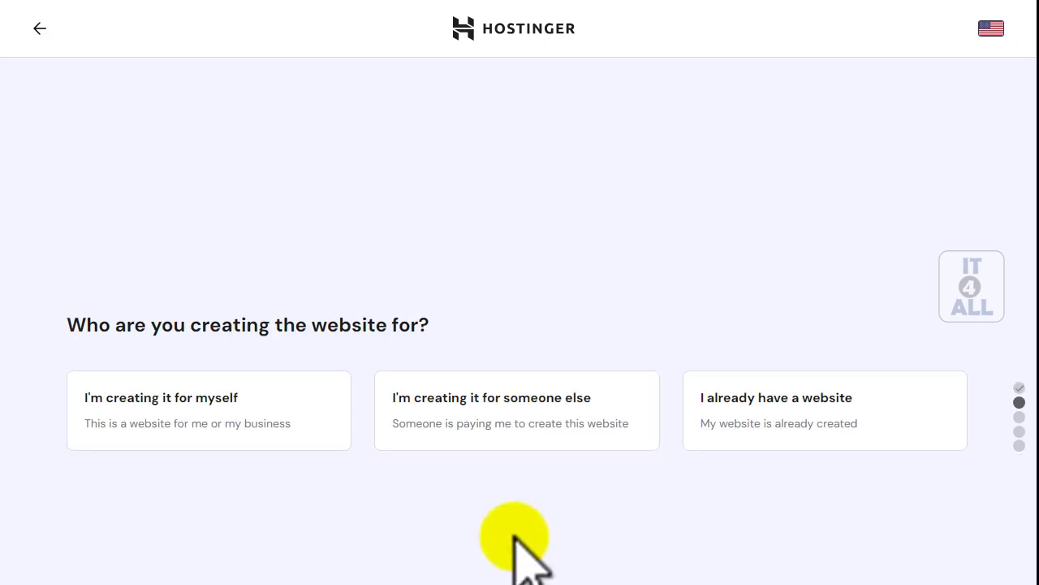
{"action": "left_click", "coordinate": [69, 325]}
{"action": "left_click_drag", "start_coordinate": [167, 325], "coordinate": [244, 325]}
{"action": "left_click", "coordinate": [288, 329]}
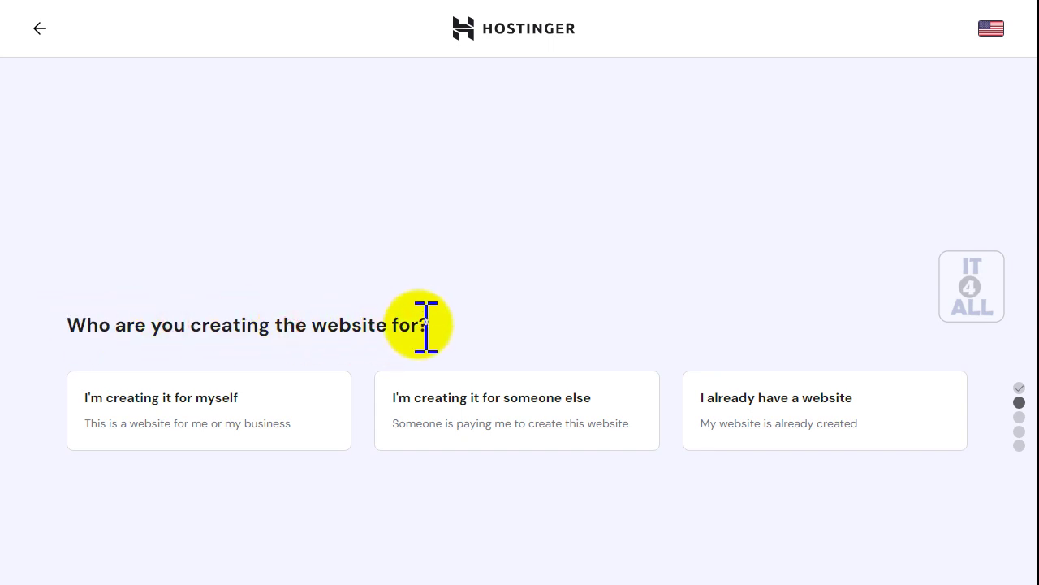
{"action": "scroll", "coordinate": [742, 389], "scroll_direction": "down", "scroll_amount": 1}
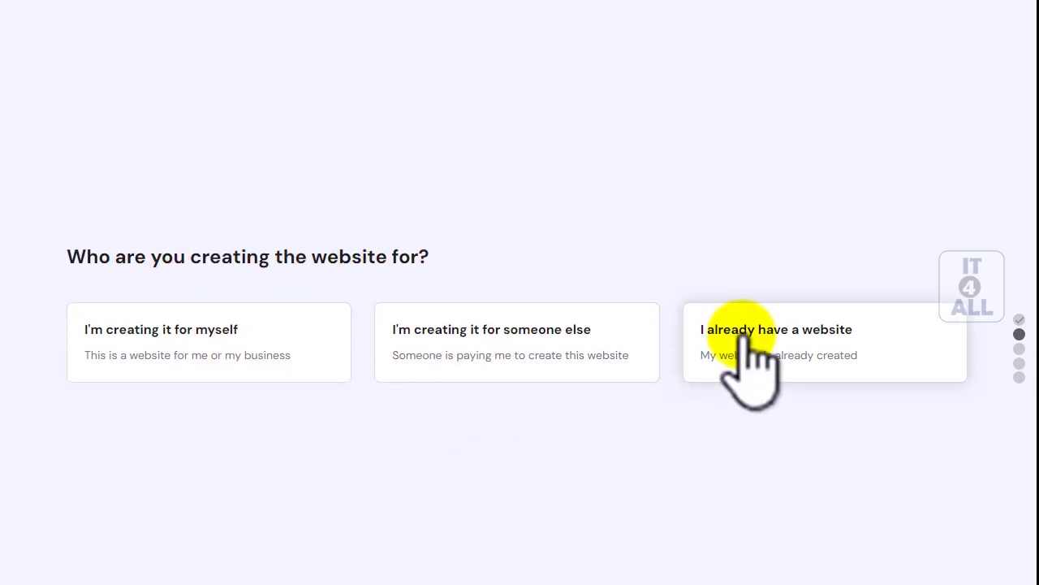
{"action": "scroll", "coordinate": [751, 381], "scroll_direction": "down", "scroll_amount": 1}
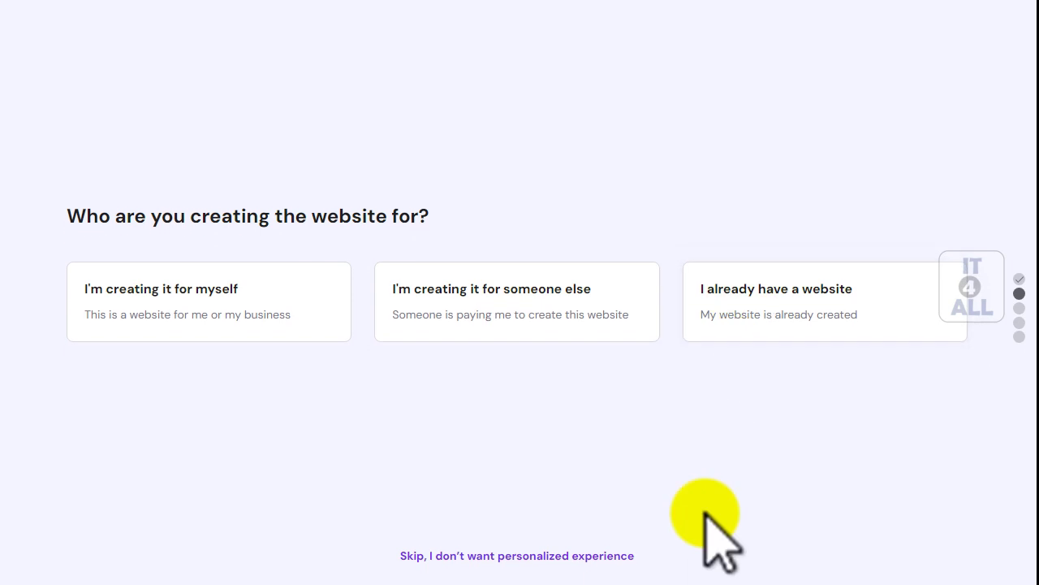
{"action": "left_click", "coordinate": [525, 557]}
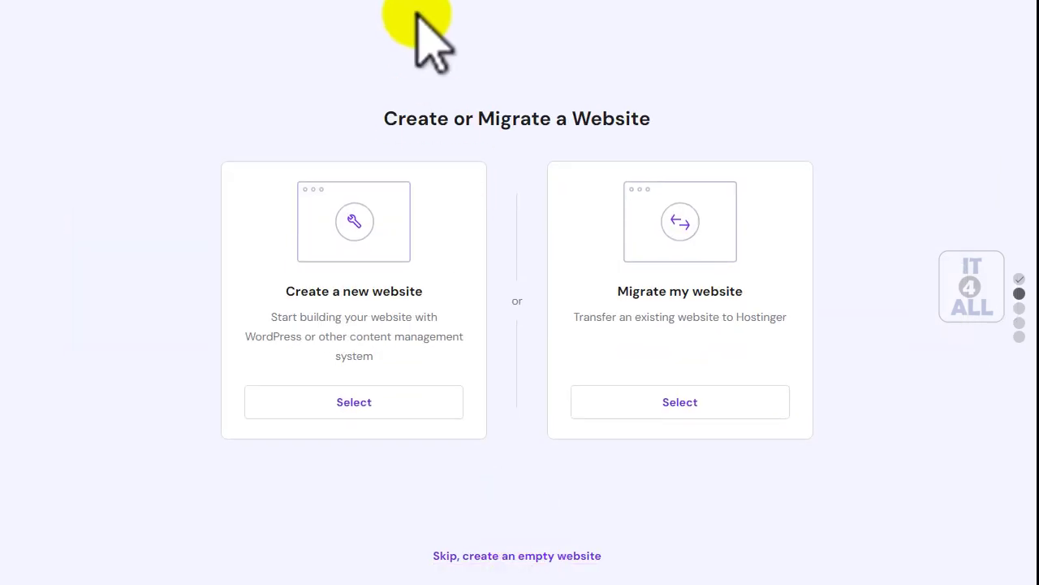
- Choose to create a new website instead of migrating an existing one
{"action": "left_click_drag", "start_coordinate": [384, 118], "coordinate": [481, 118]}
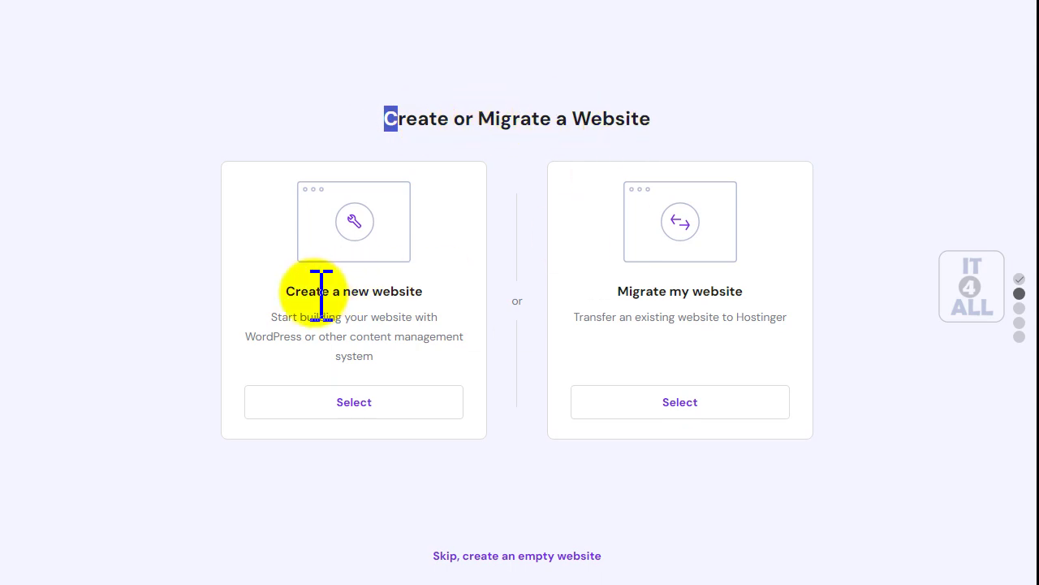
{"action": "left_click_drag", "start_coordinate": [315, 293], "coordinate": [405, 293]}
{"action": "left_click_drag", "start_coordinate": [640, 292], "coordinate": [744, 294]}
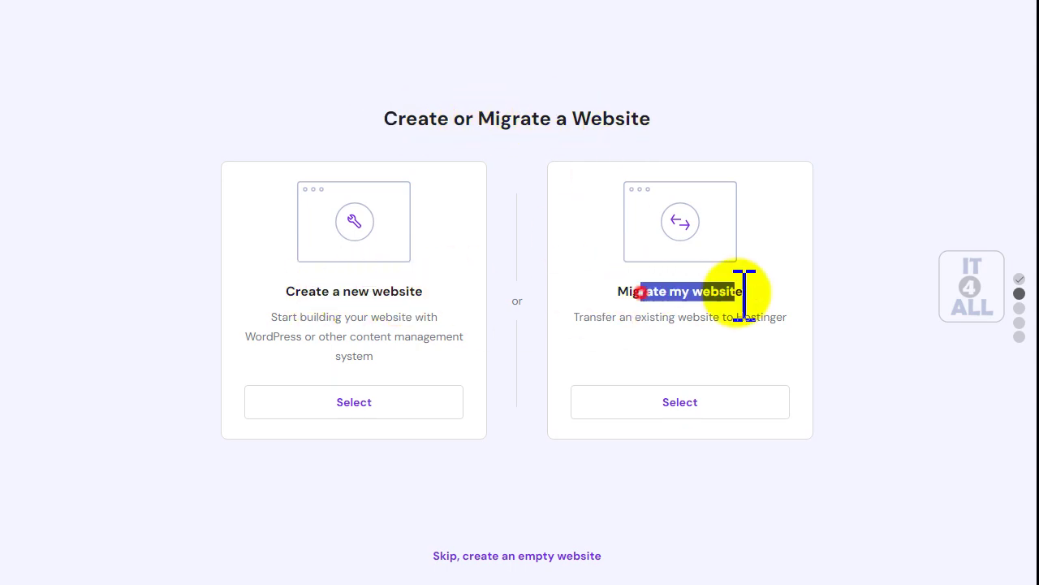
{"action": "left_click", "coordinate": [355, 225]}
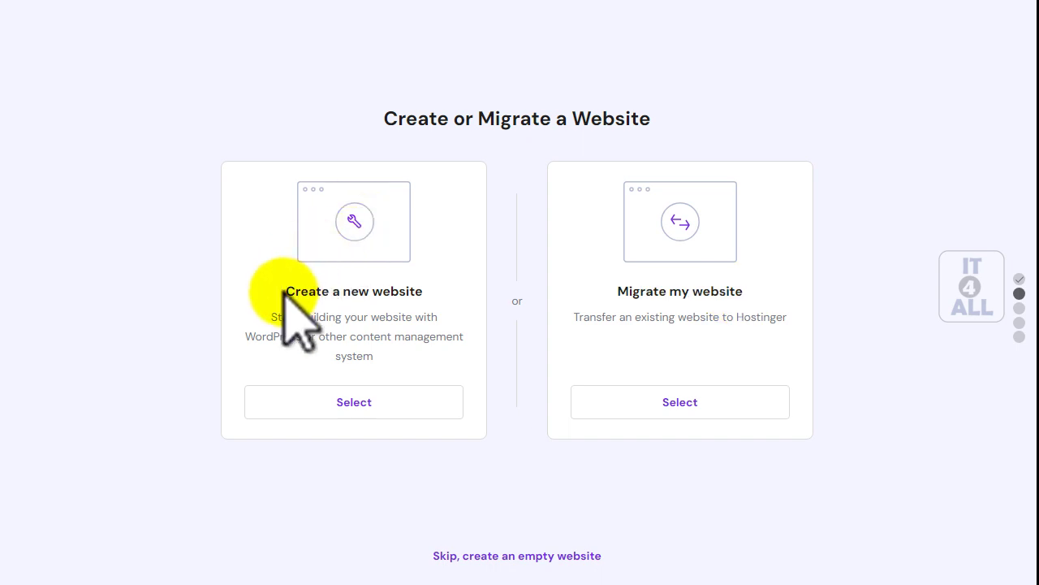
{"action": "left_click_drag", "start_coordinate": [280, 293], "coordinate": [424, 294]}
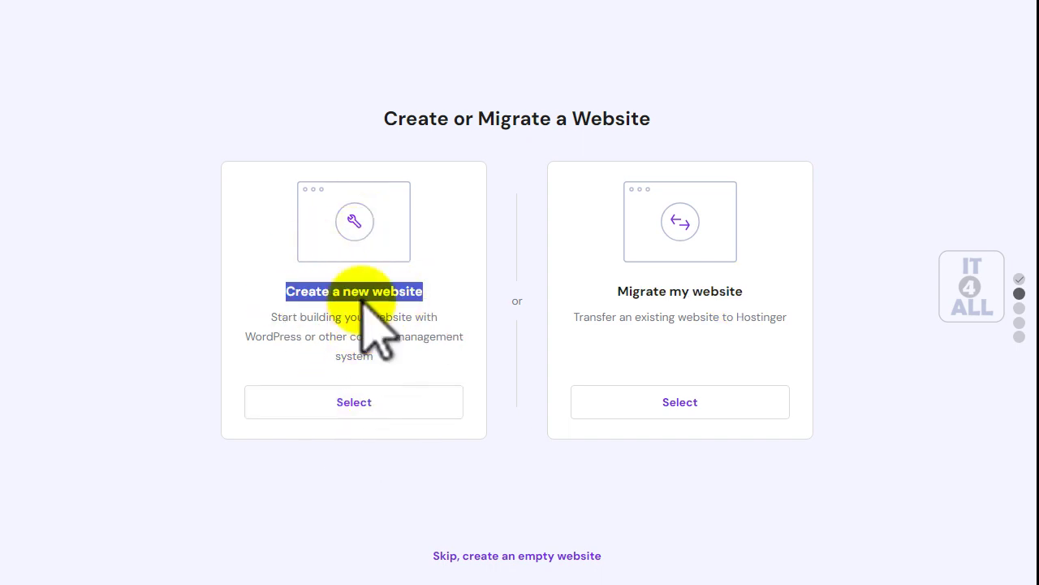
{"action": "left_click", "coordinate": [362, 403]}
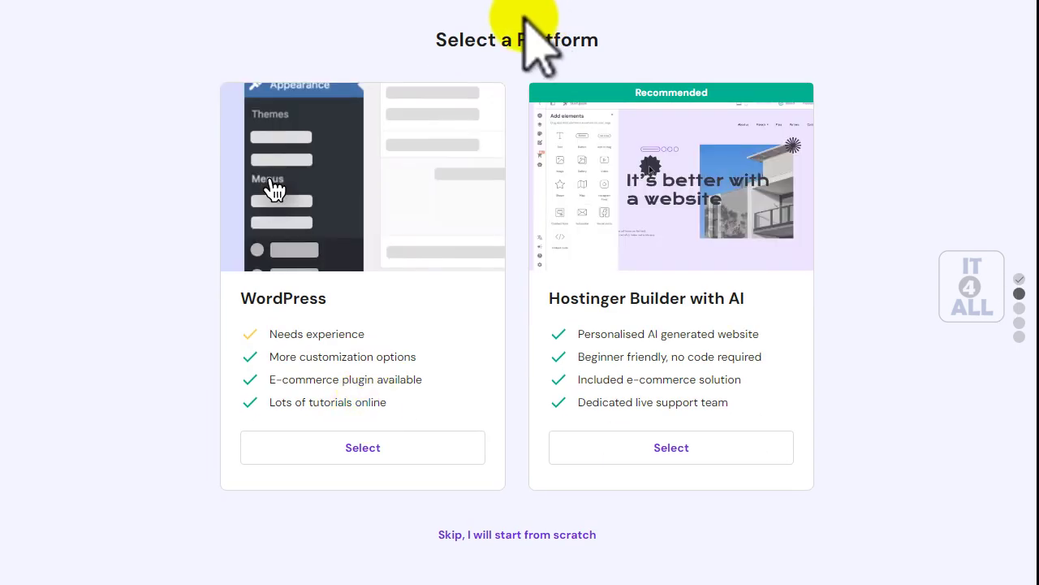
- Select WordPress as the website platform and skip the AI content creation
{"action": "left_click_drag", "start_coordinate": [429, 42], "coordinate": [605, 37]}
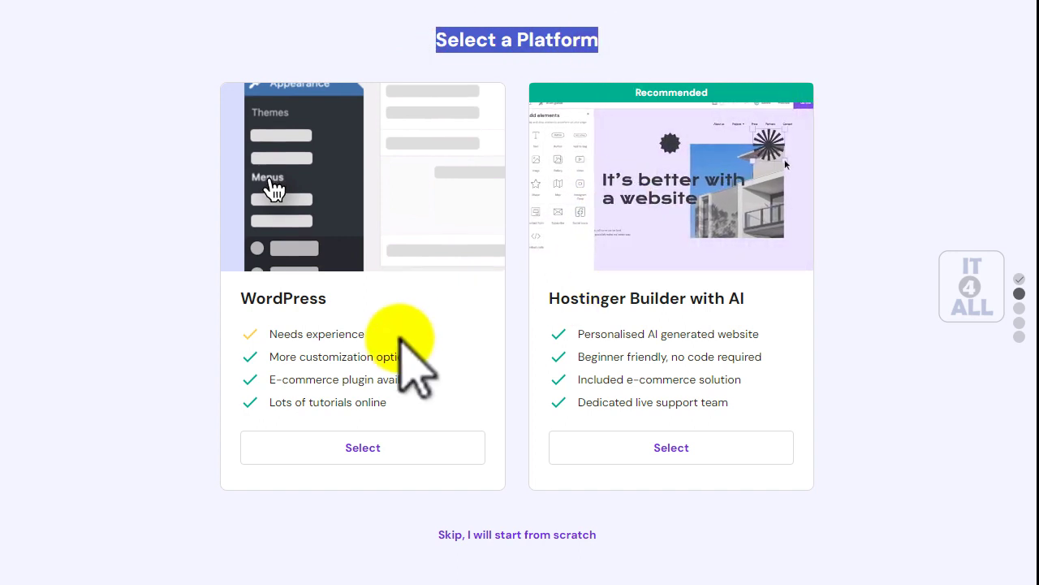
{"action": "left_click_drag", "start_coordinate": [235, 303], "coordinate": [334, 299]}
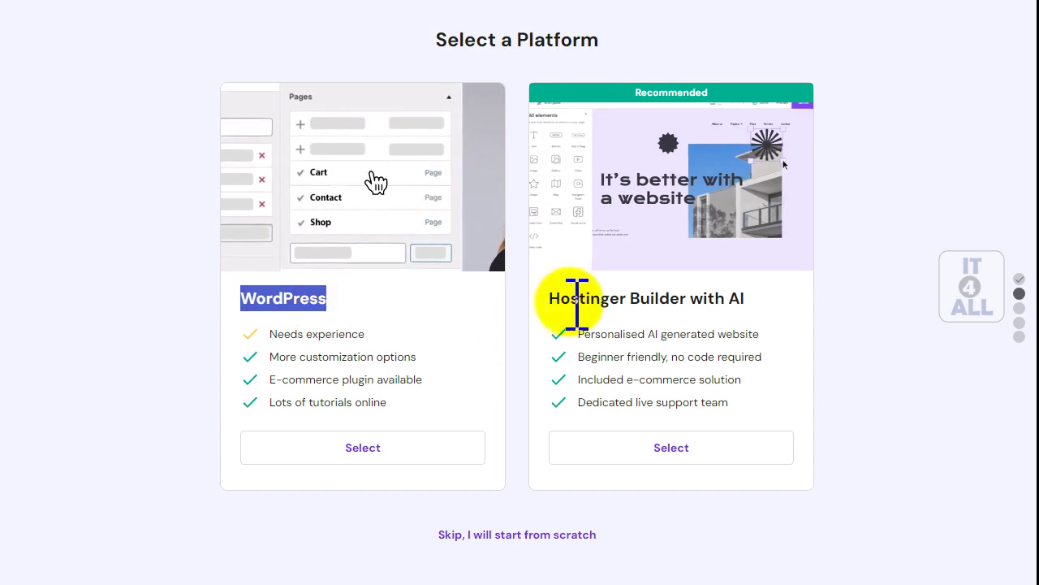
{"action": "left_click_drag", "start_coordinate": [537, 302], "coordinate": [745, 307]}
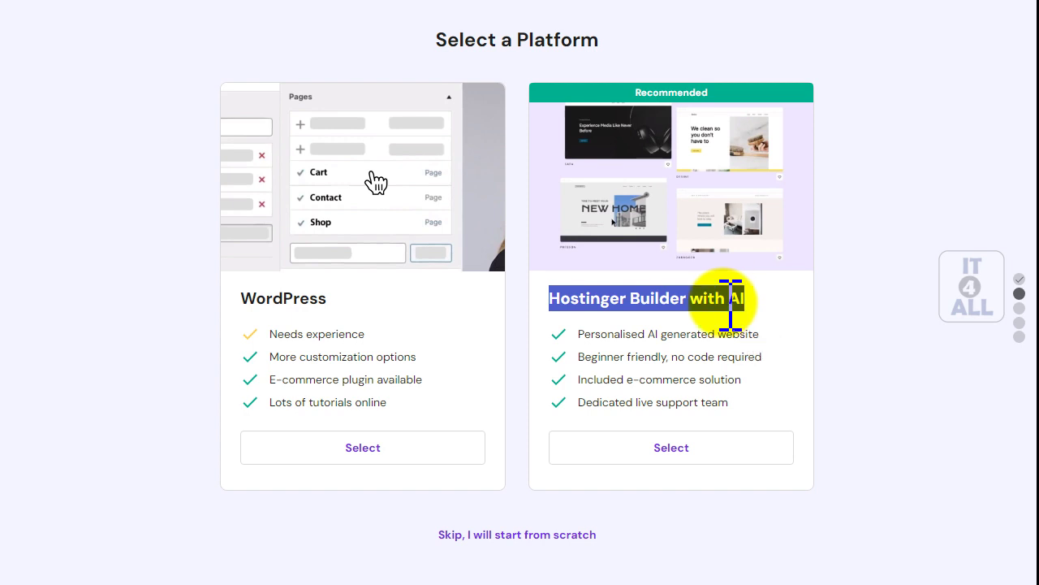
{"action": "left_click_drag", "start_coordinate": [235, 298], "coordinate": [341, 323]}
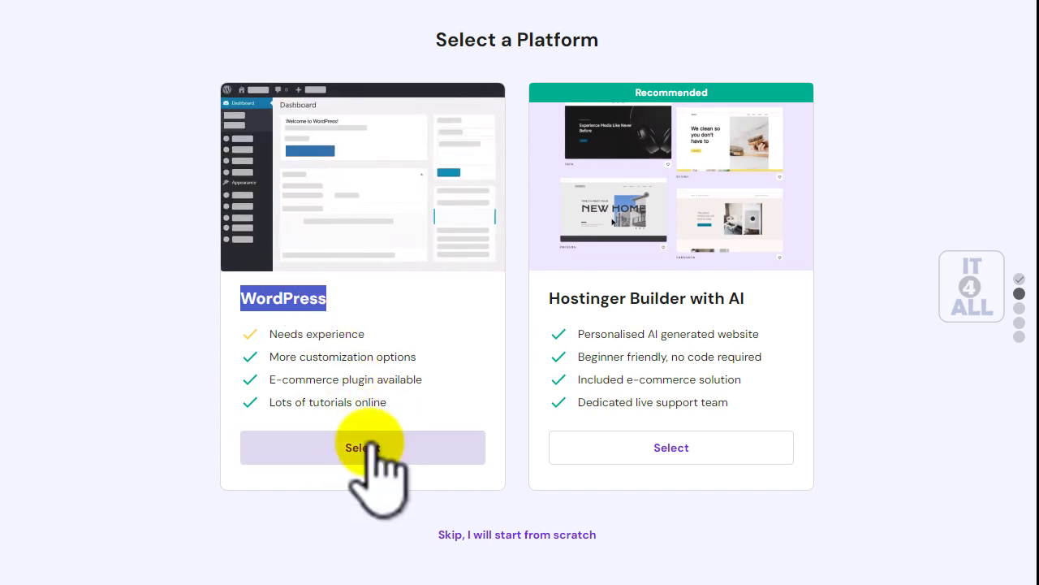
{"action": "left_click", "coordinate": [369, 447]}
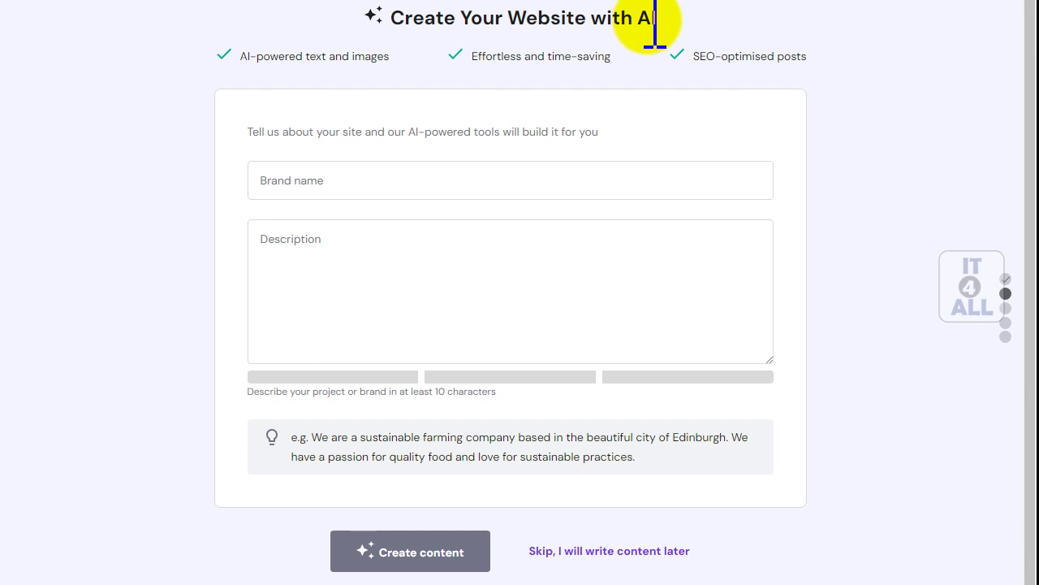
{"action": "left_click", "coordinate": [617, 552]}
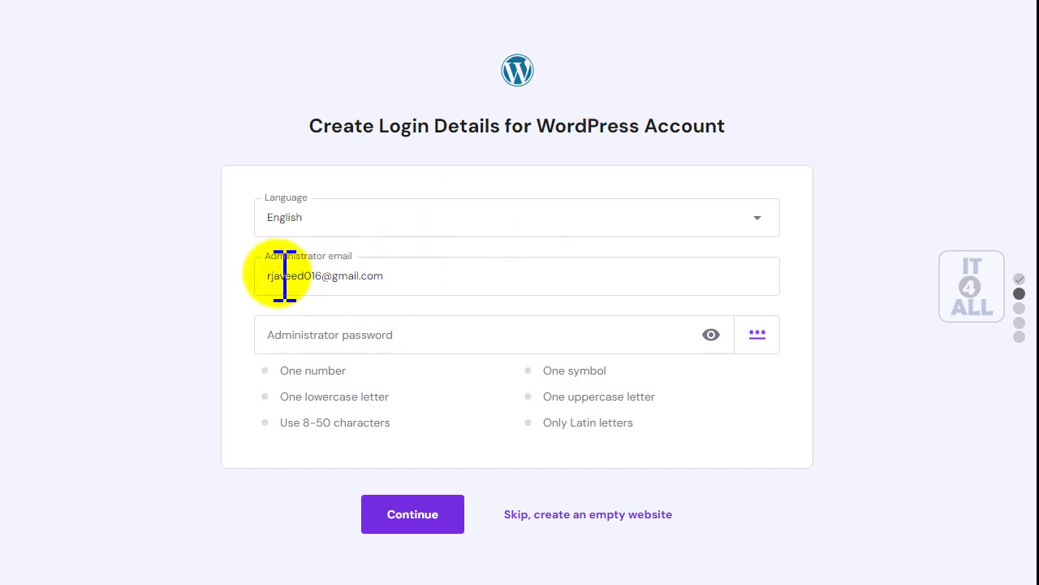
- Enter an administrator password for the WordPress account that meets the listed requirements, keep the prefilled administrator email, and continue
{"action": "left_click_drag", "start_coordinate": [394, 277], "coordinate": [270, 286]}
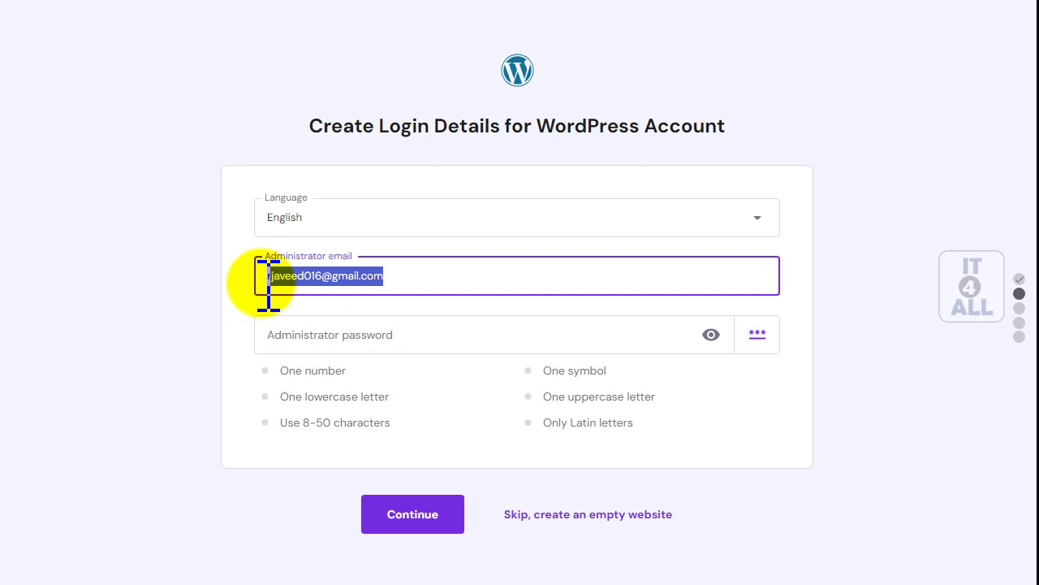
{"action": "left_click", "coordinate": [292, 331]}
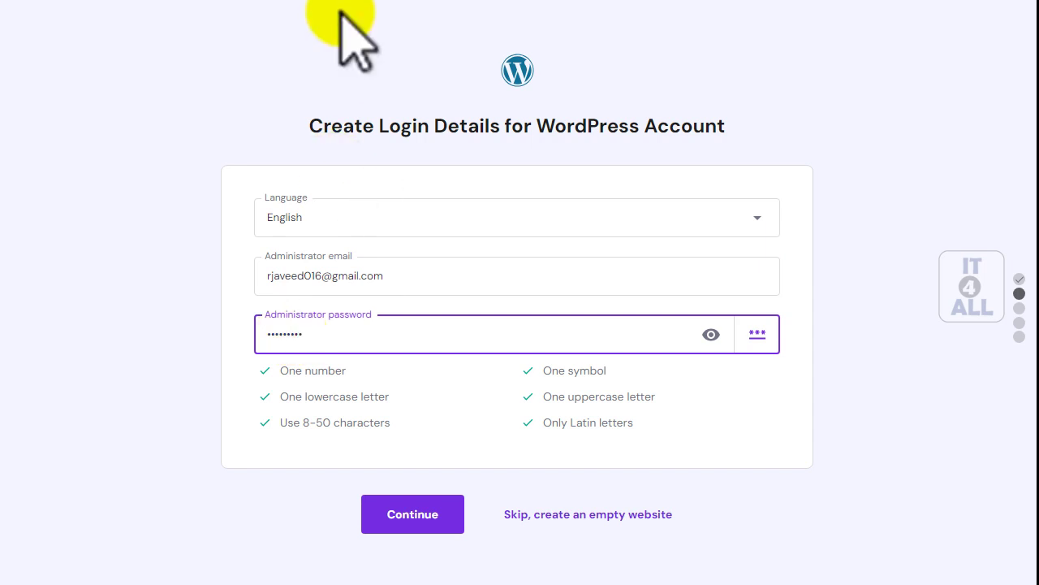
{"action": "left_click_drag", "start_coordinate": [281, 370], "coordinate": [374, 422]}
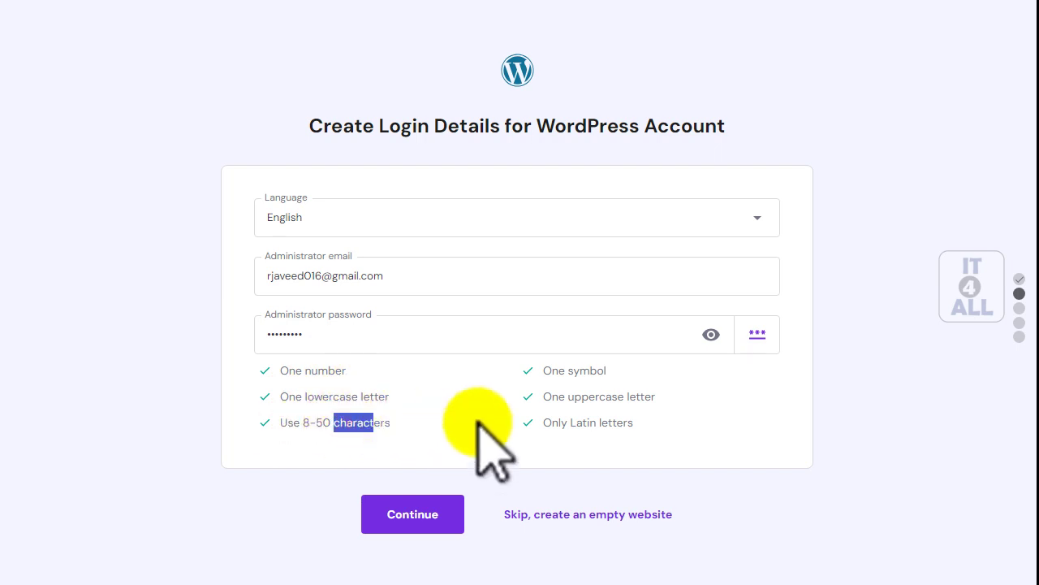
{"action": "left_click_drag", "start_coordinate": [560, 371], "coordinate": [608, 372]}
{"action": "left_click_drag", "start_coordinate": [559, 396], "coordinate": [582, 418]}
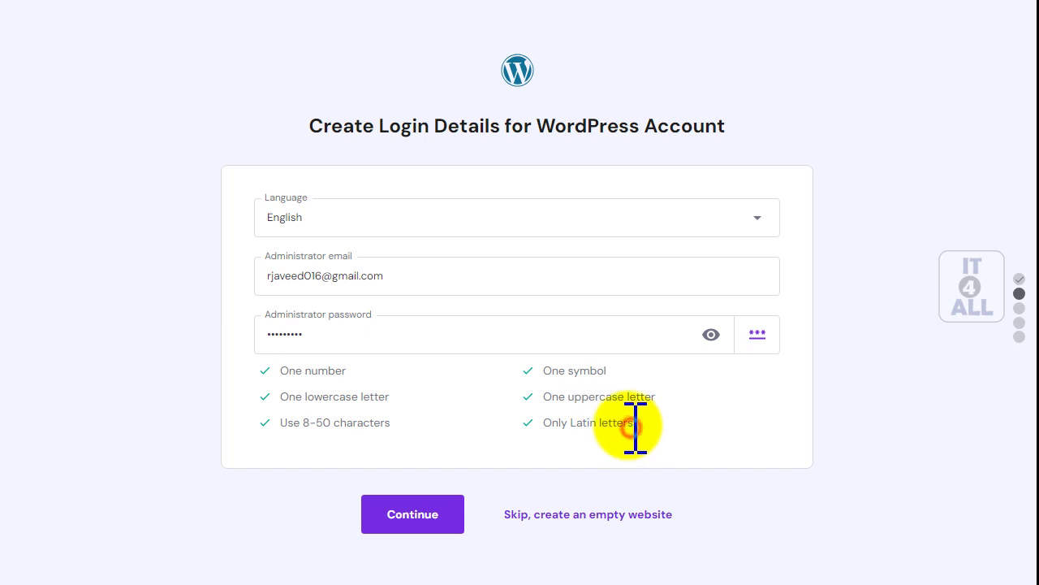
{"action": "left_click", "coordinate": [419, 526]}
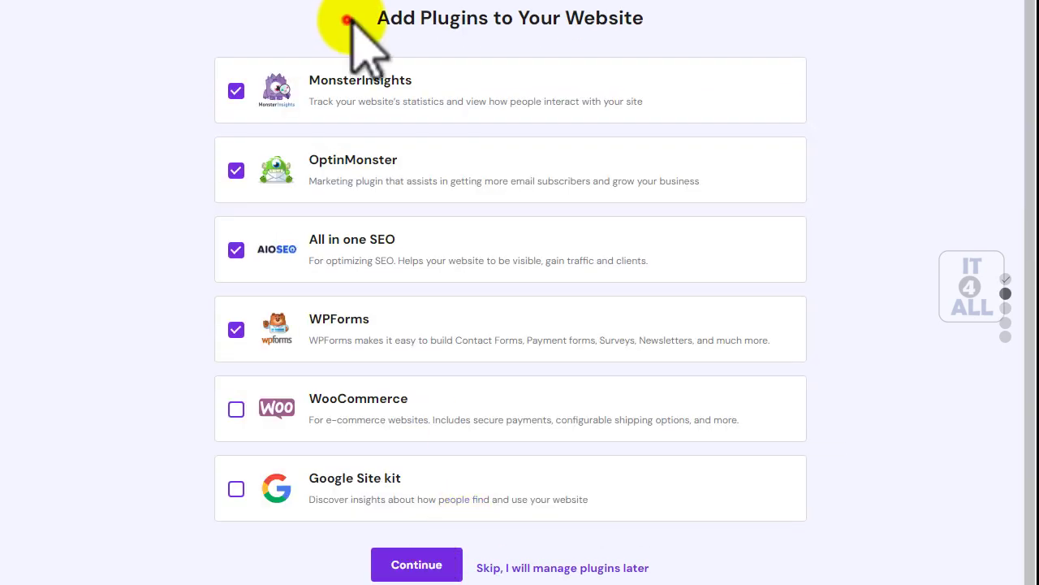
- Skip adding plugins to the website and look over the offered design templates
{"action": "left_click_drag", "start_coordinate": [504, 24], "coordinate": [648, 25]}
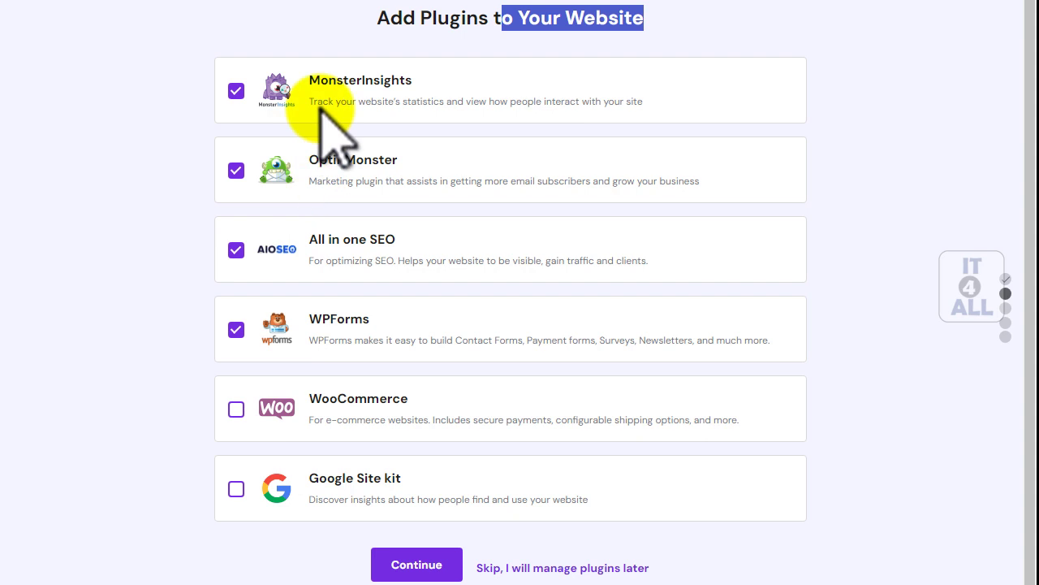
{"action": "left_click", "coordinate": [524, 570]}
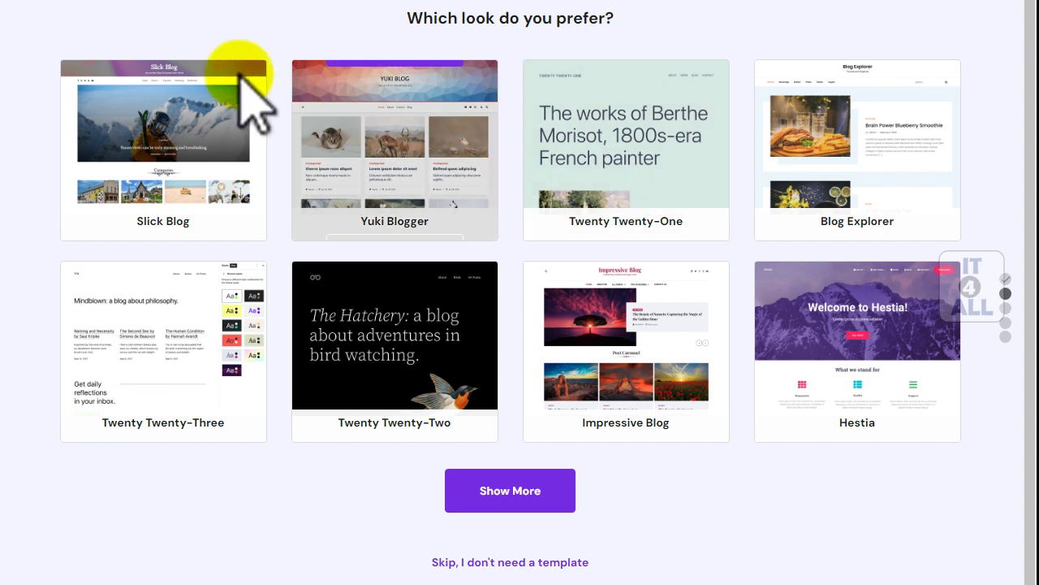
{"action": "mouse_move", "coordinate": [885, 169]}
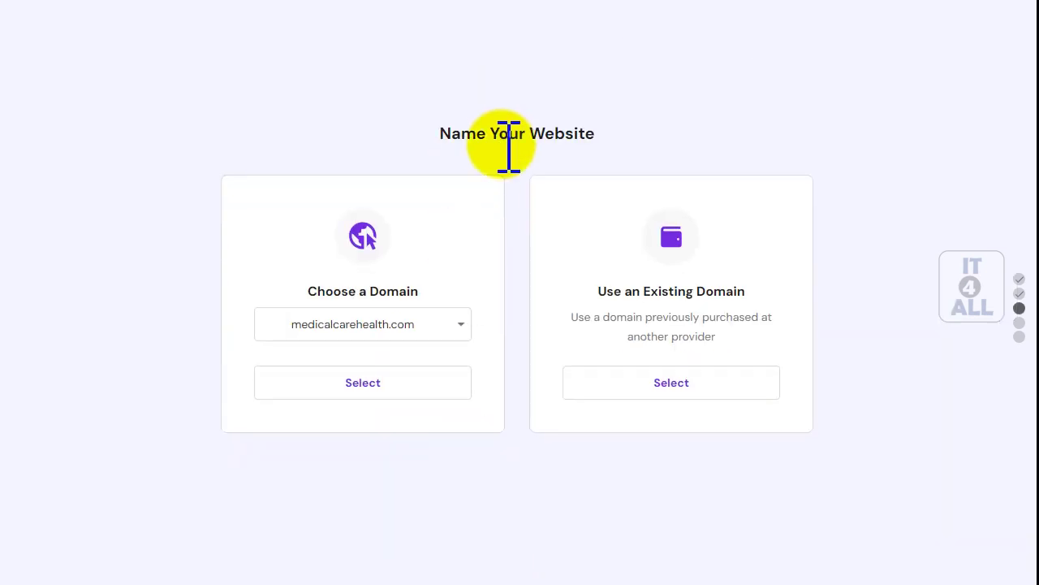
- Review both website naming options and select medicalcarehealth.com as the domain for the new website
{"action": "left_click", "coordinate": [433, 136]}
{"action": "left_click_drag", "start_coordinate": [433, 137], "coordinate": [601, 130]}
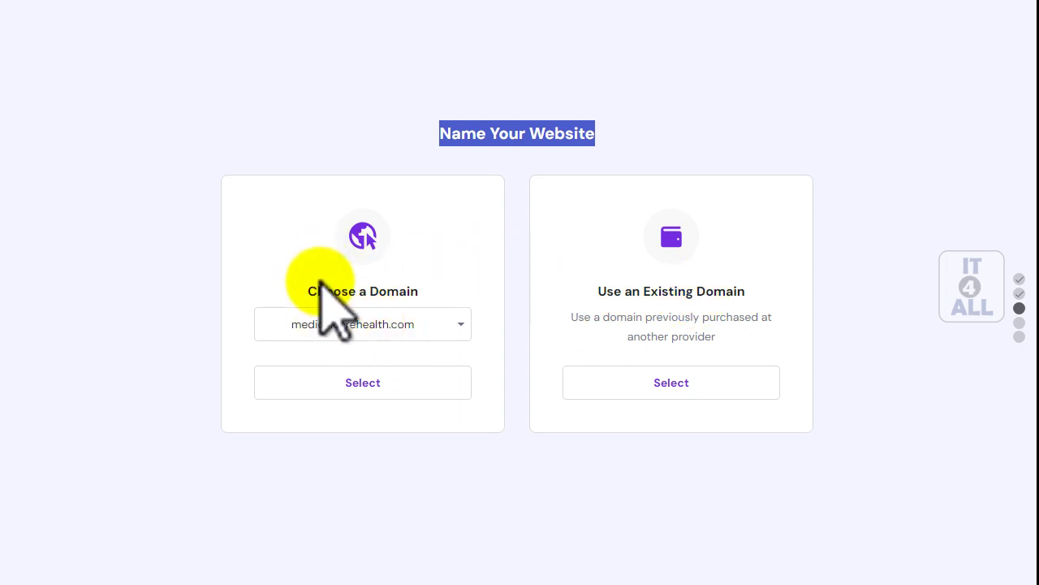
{"action": "left_click", "coordinate": [428, 325]}
{"action": "left_click", "coordinate": [351, 359]}
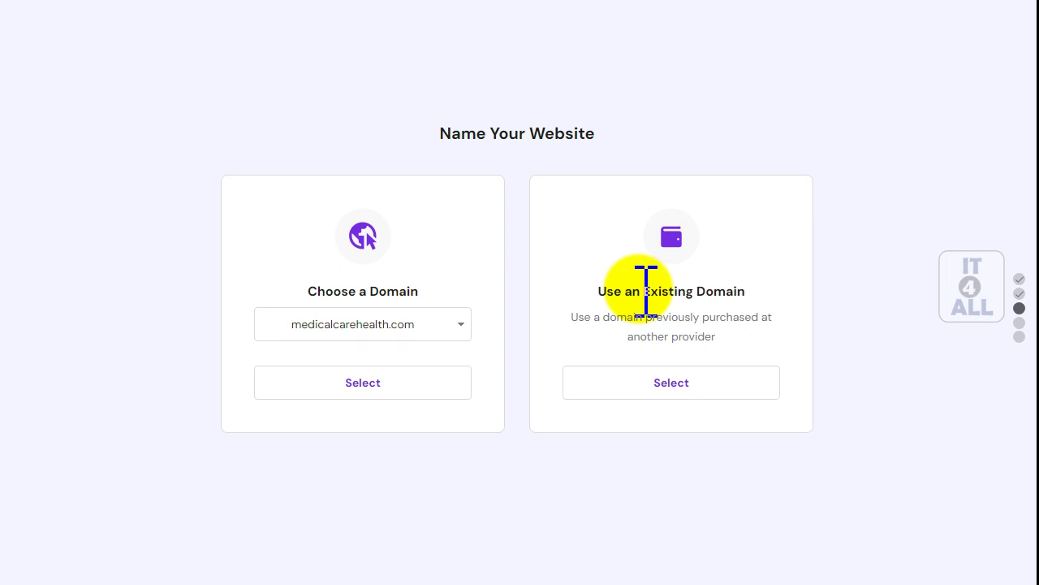
{"action": "left_click_drag", "start_coordinate": [593, 289], "coordinate": [744, 297]}
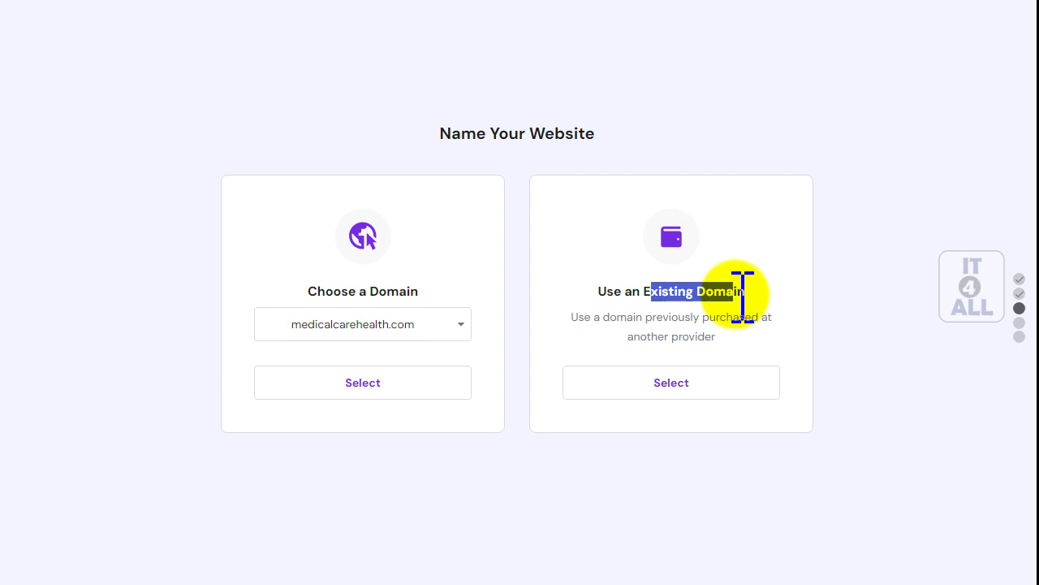
{"action": "left_click_drag", "start_coordinate": [585, 318], "coordinate": [642, 317]}
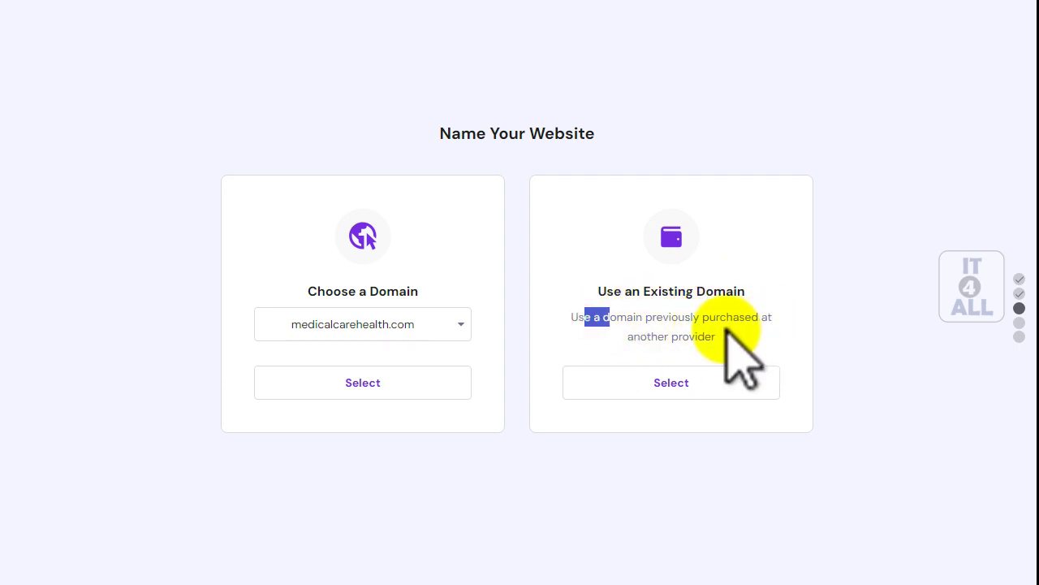
{"action": "left_click_drag", "start_coordinate": [633, 337], "coordinate": [716, 335]}
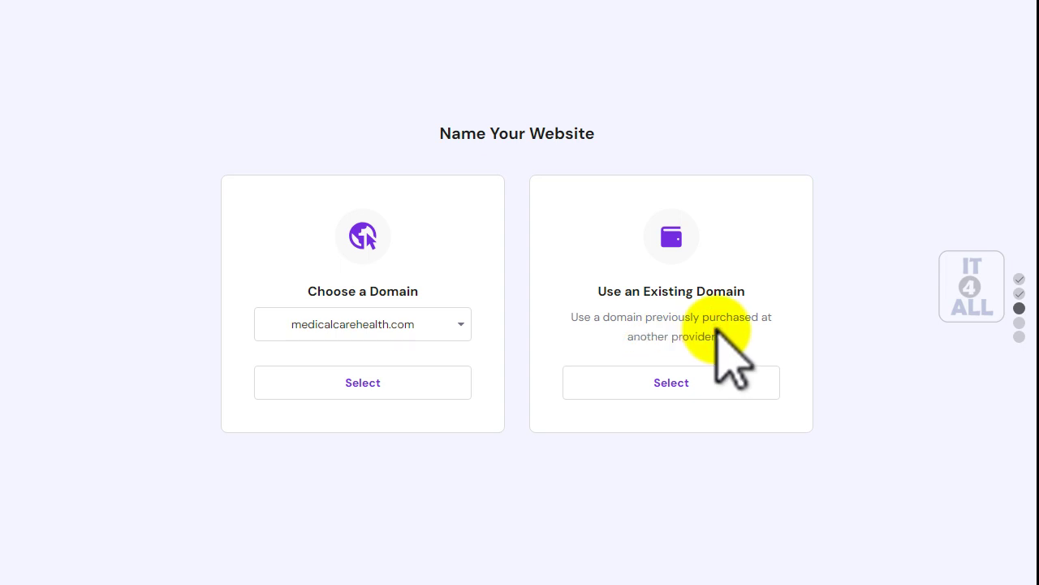
{"action": "left_click_drag", "start_coordinate": [595, 290], "coordinate": [717, 336]}
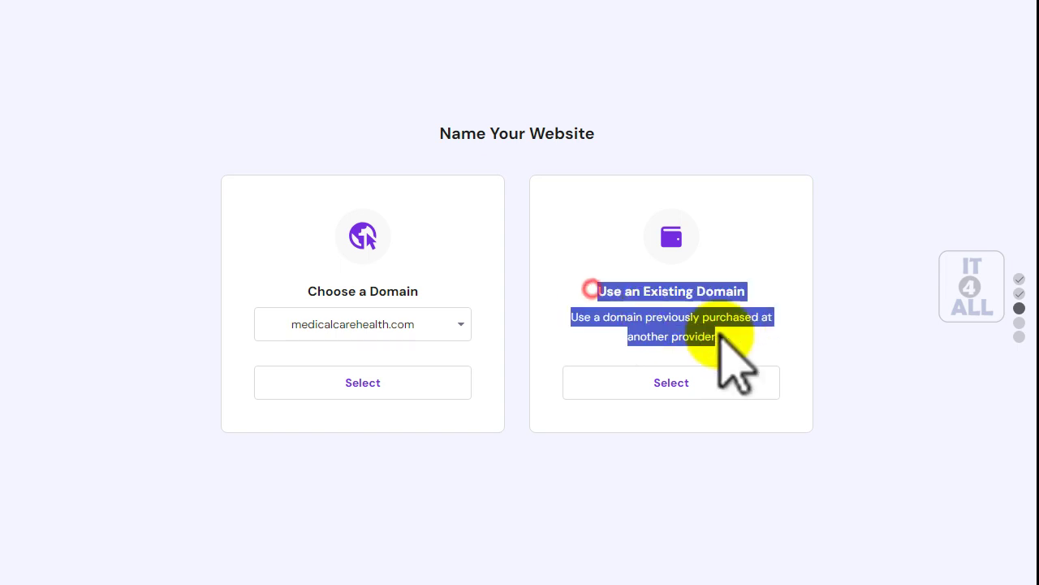
{"action": "left_click", "coordinate": [324, 324]}
{"action": "left_click_drag", "start_coordinate": [325, 324], "coordinate": [383, 324]}
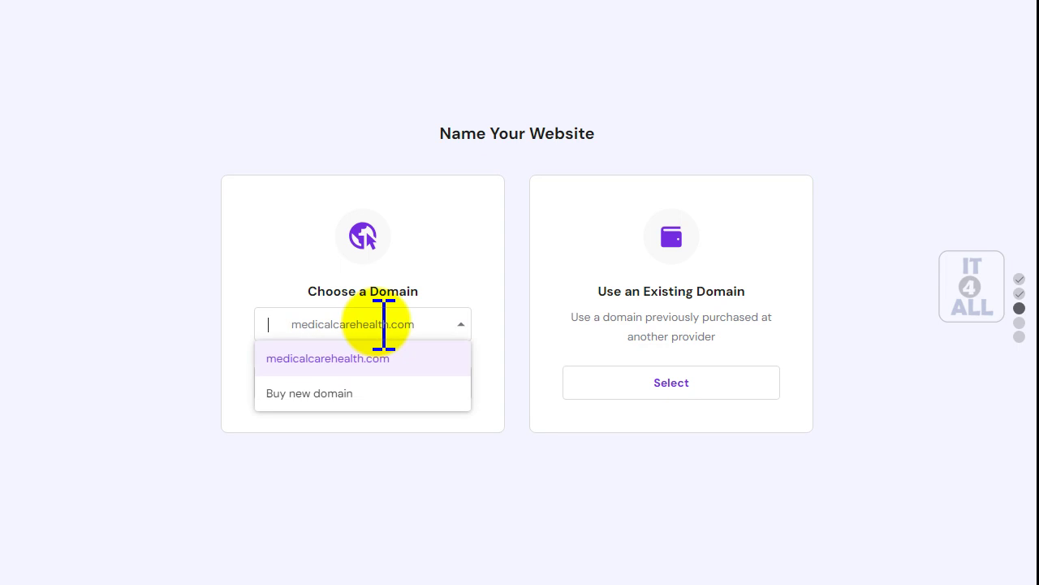
{"action": "left_click", "coordinate": [377, 324]}
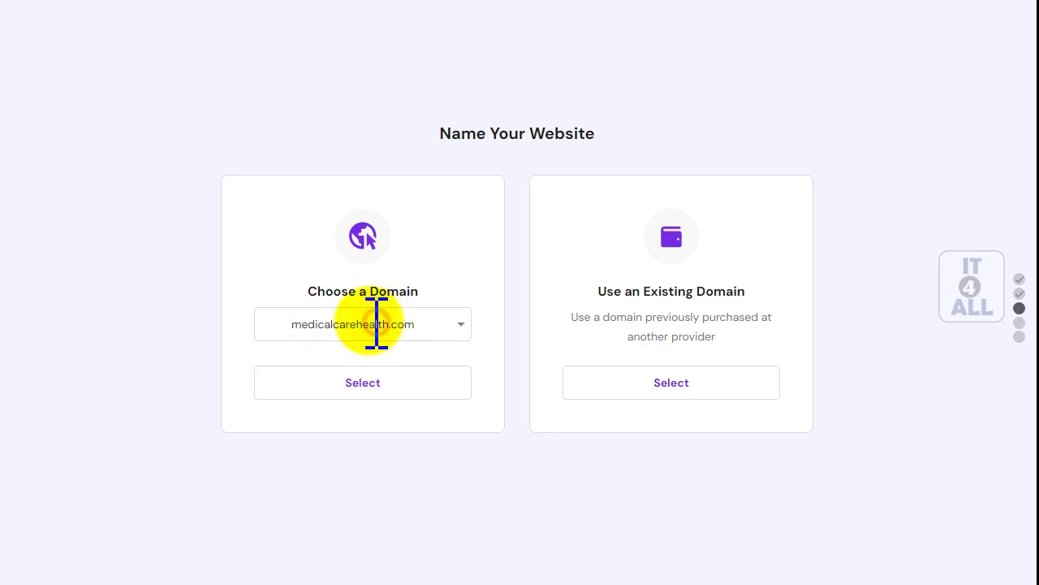
{"action": "left_click", "coordinate": [357, 380]}
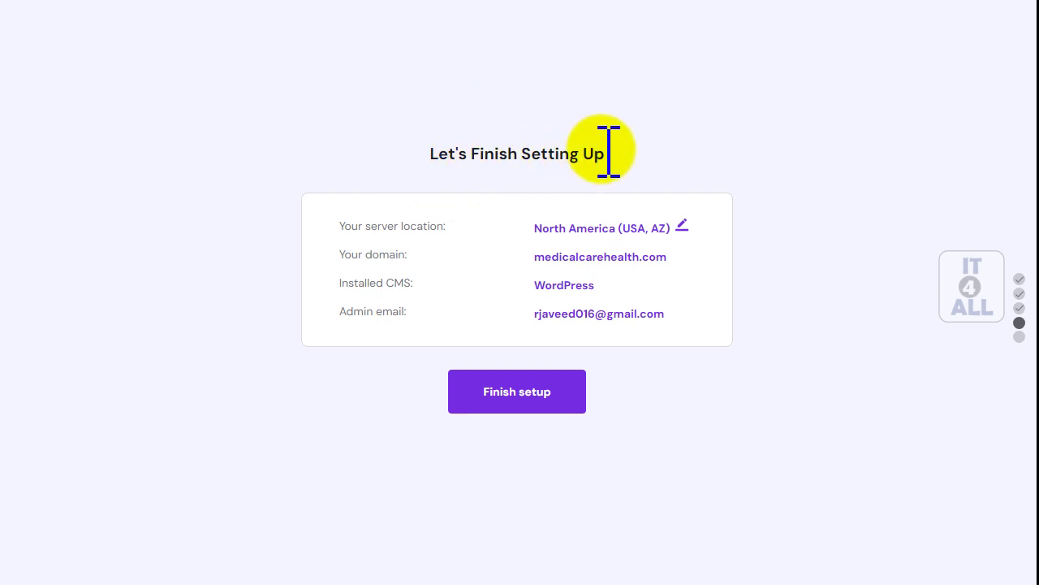
- Change the server location to Asia (India) in the setup summary
{"action": "left_click_drag", "start_coordinate": [341, 230], "coordinate": [428, 233]}
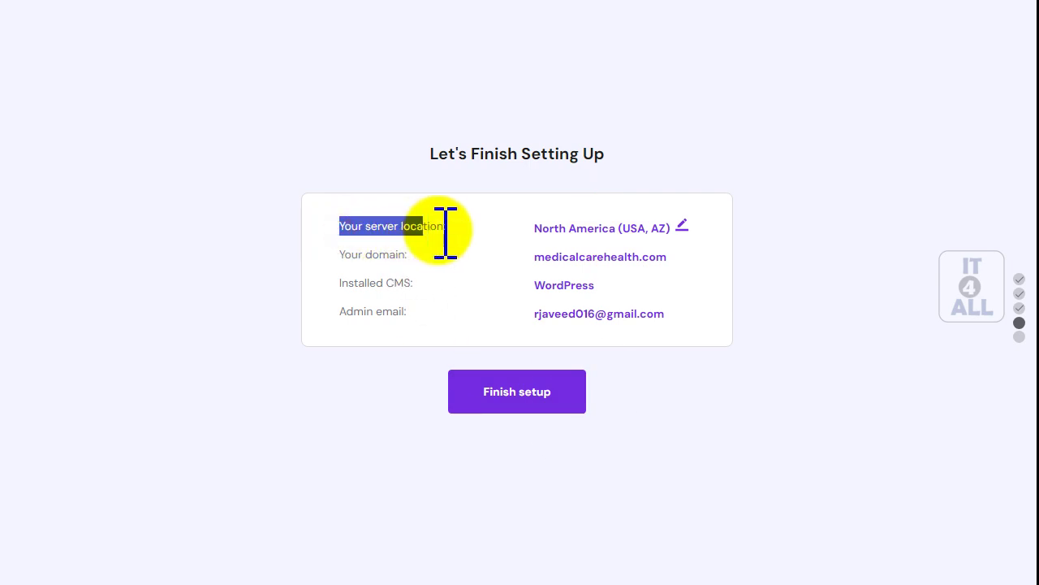
{"action": "left_click", "coordinate": [682, 225]}
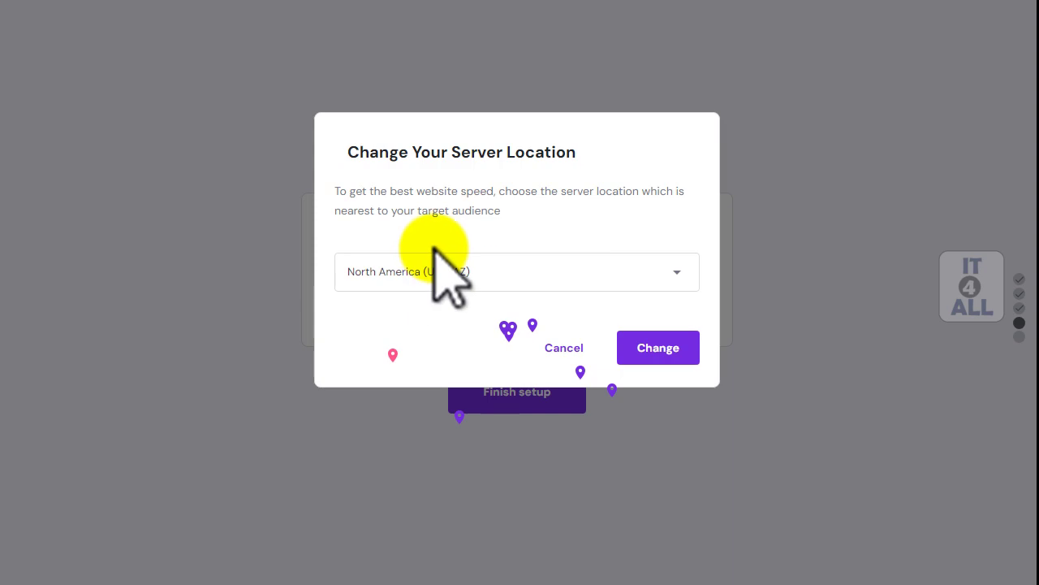
{"action": "left_click", "coordinate": [415, 271]}
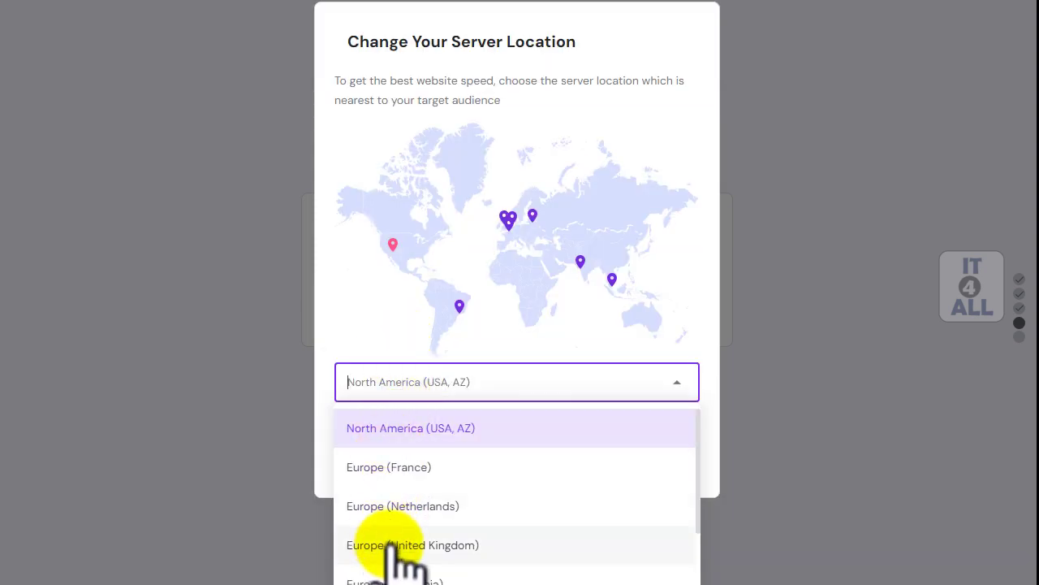
{"action": "type", "text": "asa"}
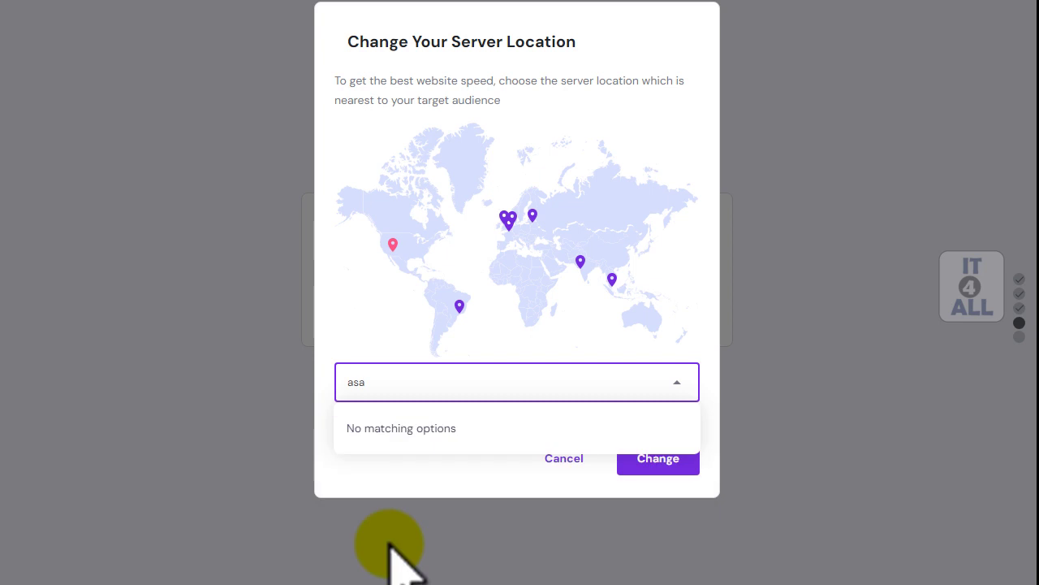
{"action": "key", "text": "BackSpace"}
{"action": "key", "text": "BackSpace"}
{"action": "key", "text": "BackSpace"}
{"action": "type", "text": "in"}
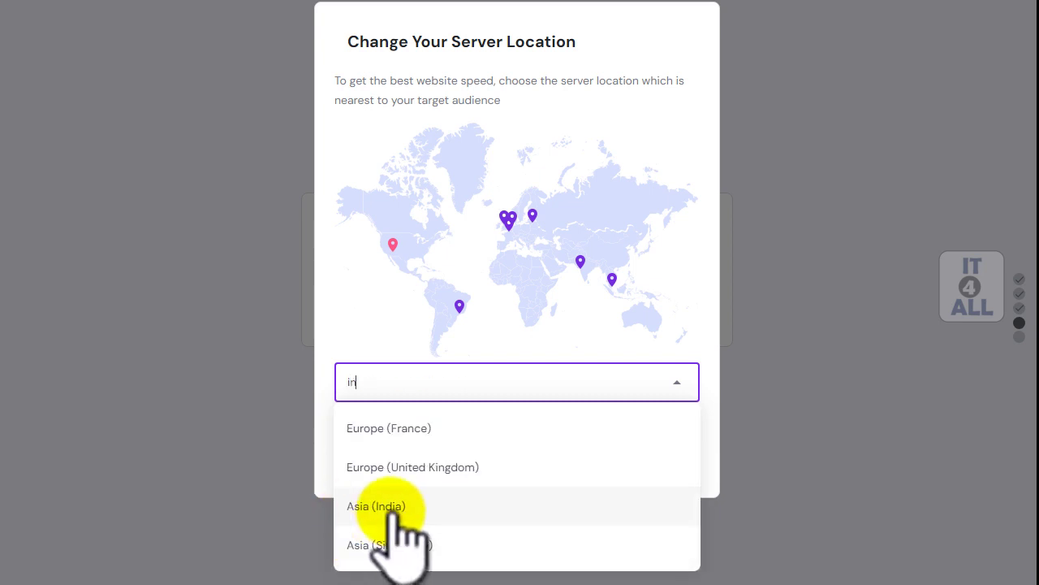
{"action": "left_click", "coordinate": [390, 508]}
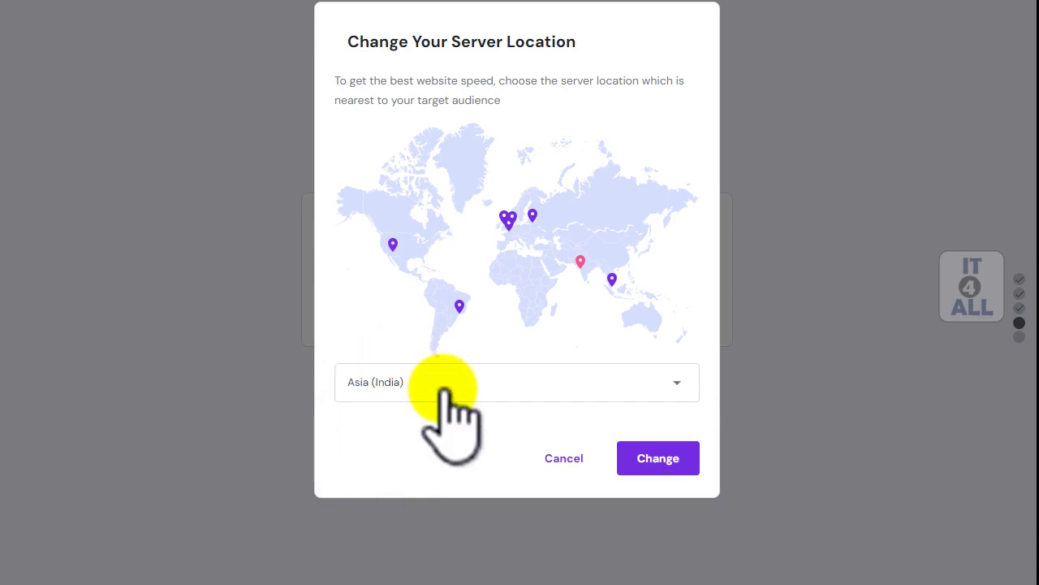
{"action": "left_click", "coordinate": [659, 460]}
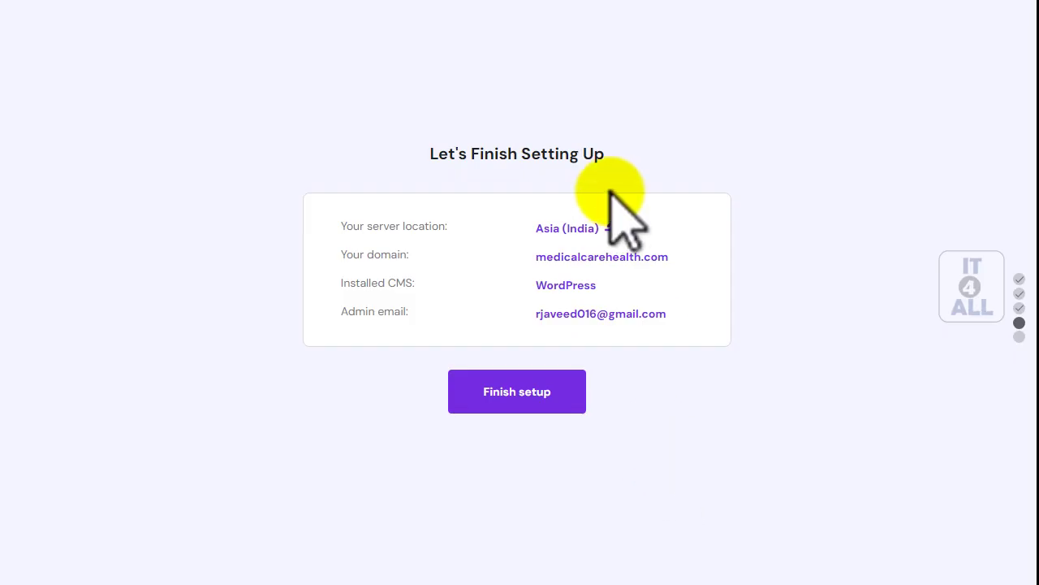
- Review the server location, domain, CMS and admin email entries, finish the setup, and follow its initialization progress
{"action": "left_click_drag", "start_coordinate": [333, 225], "coordinate": [415, 226]}
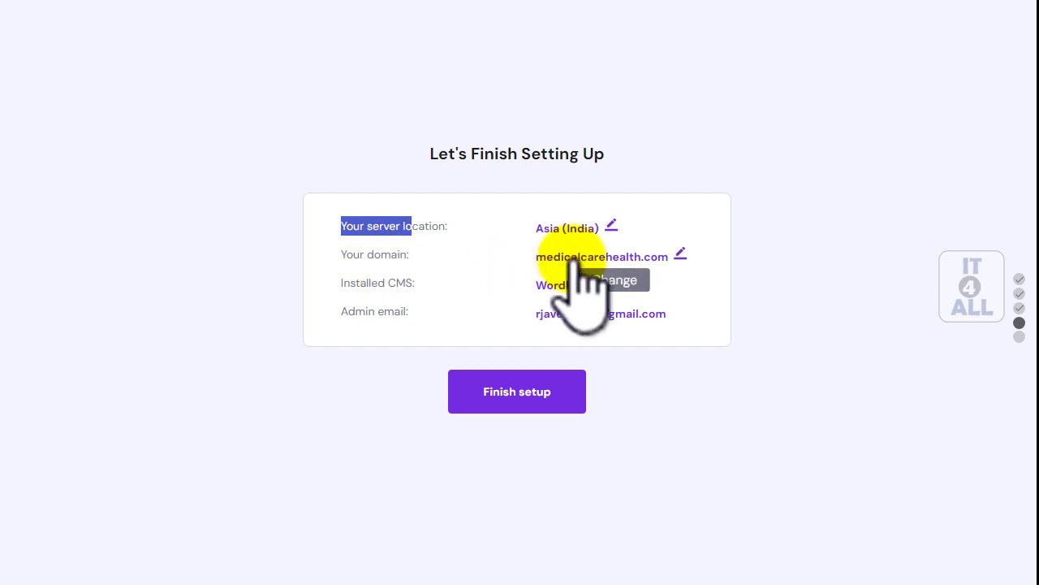
{"action": "double_click", "coordinate": [401, 283]}
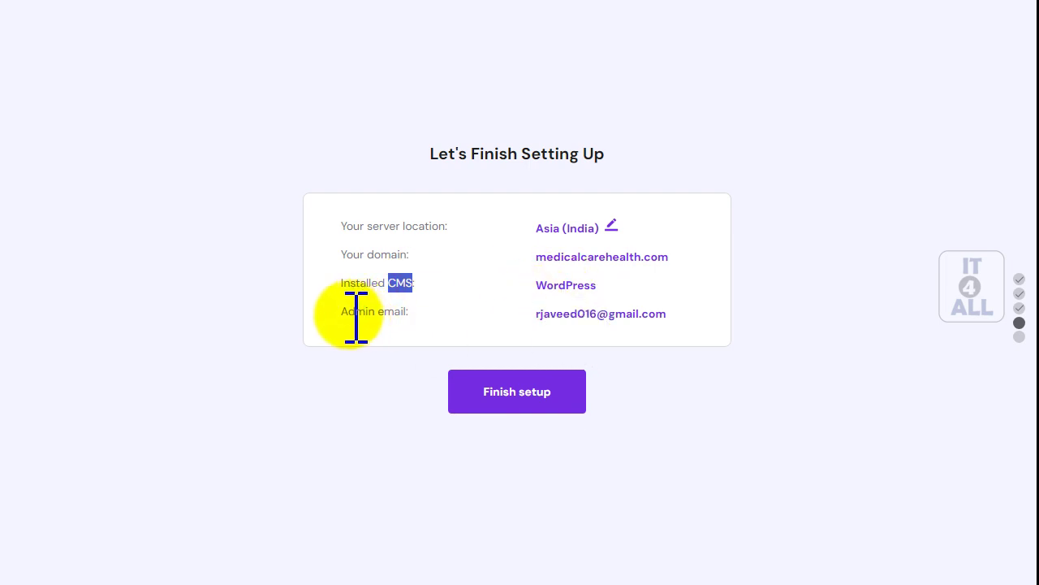
{"action": "left_click_drag", "start_coordinate": [354, 316], "coordinate": [349, 312]}
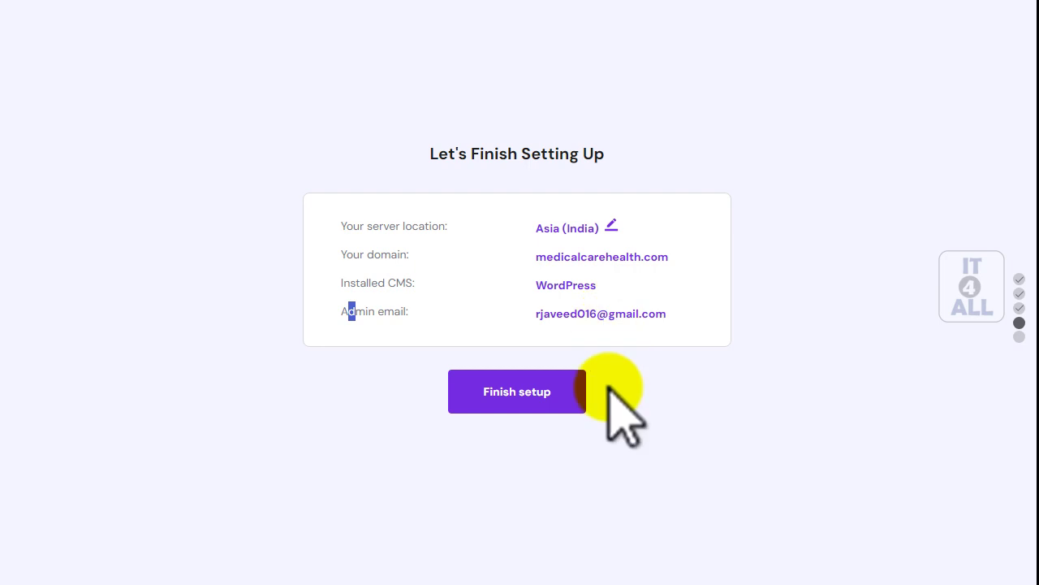
{"action": "left_click", "coordinate": [523, 398]}
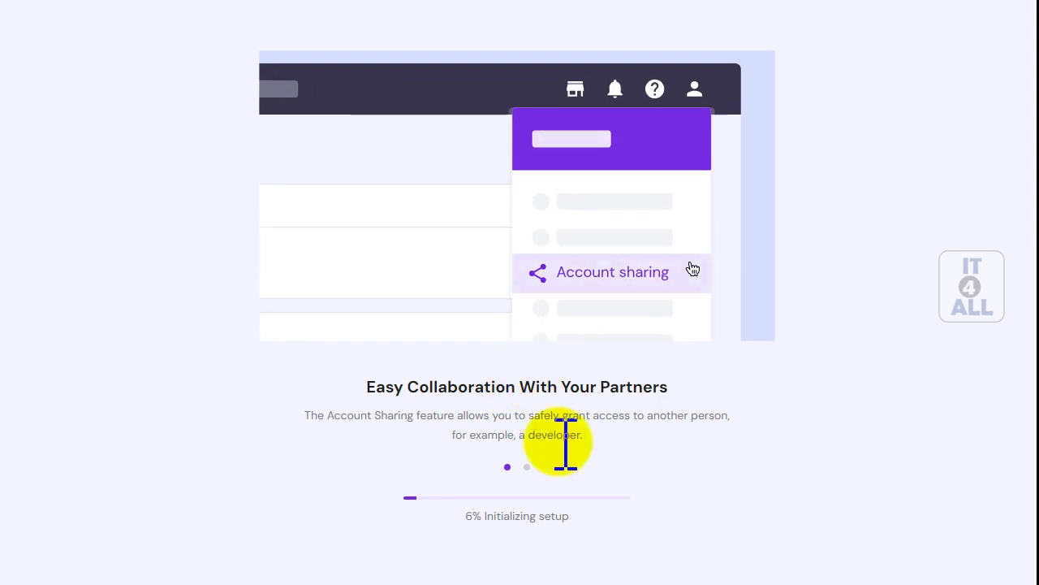
{"action": "left_click_drag", "start_coordinate": [466, 516], "coordinate": [560, 512]}
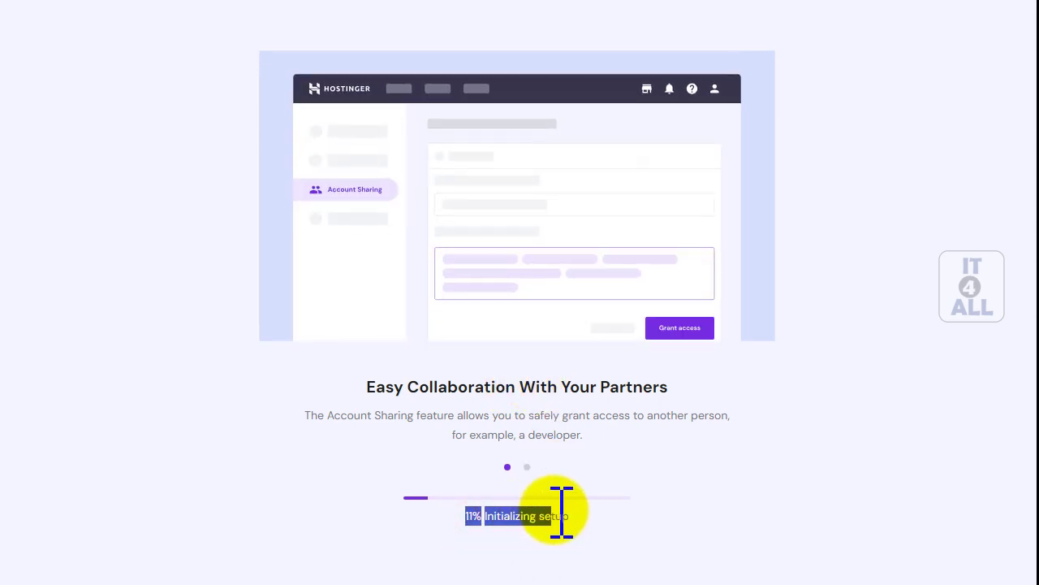
{"action": "left_click", "coordinate": [582, 519]}
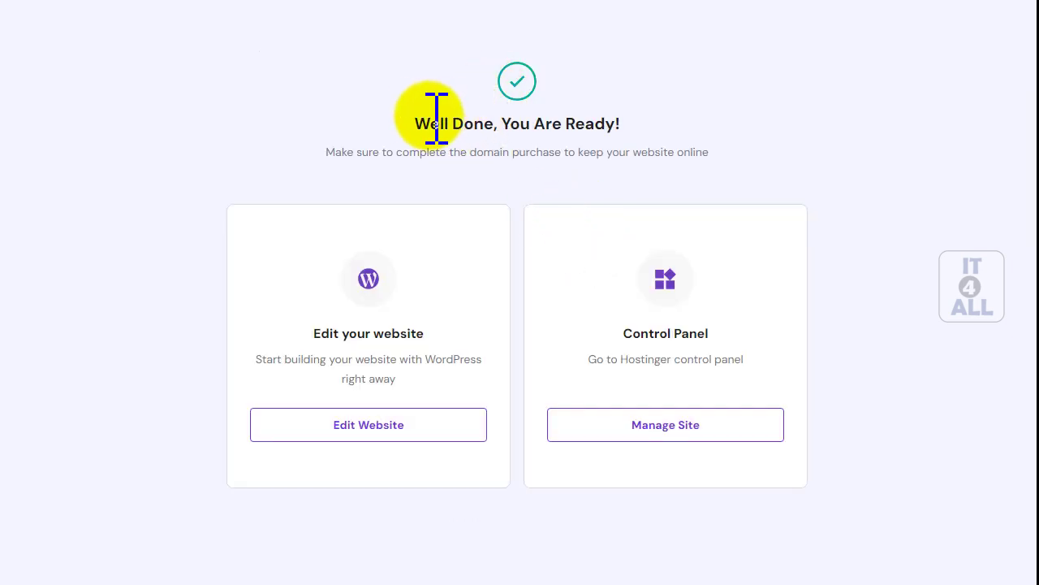
- Review the two options for the finished website and open its Hostinger control panel in a new browser tab
{"action": "left_click_drag", "start_coordinate": [416, 116], "coordinate": [620, 126]}
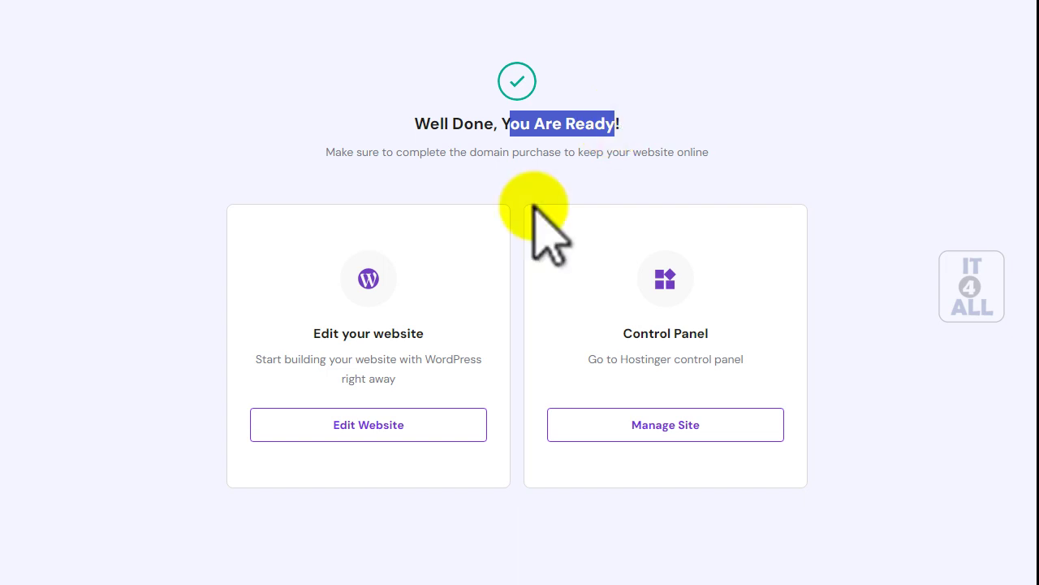
{"action": "left_click_drag", "start_coordinate": [302, 335], "coordinate": [436, 348]}
{"action": "left_click_drag", "start_coordinate": [617, 335], "coordinate": [707, 333]}
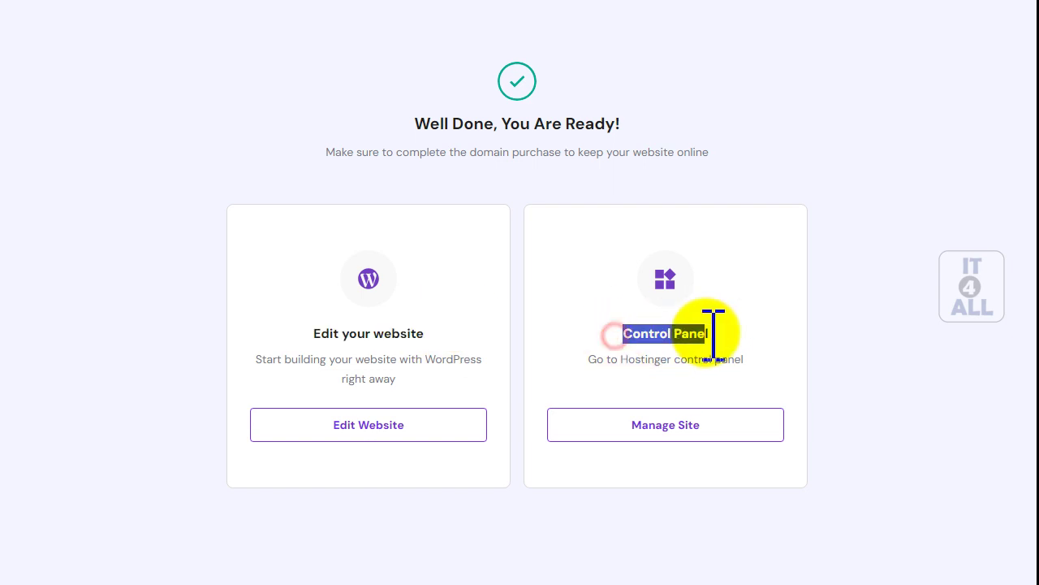
{"action": "right_click", "coordinate": [685, 434]}
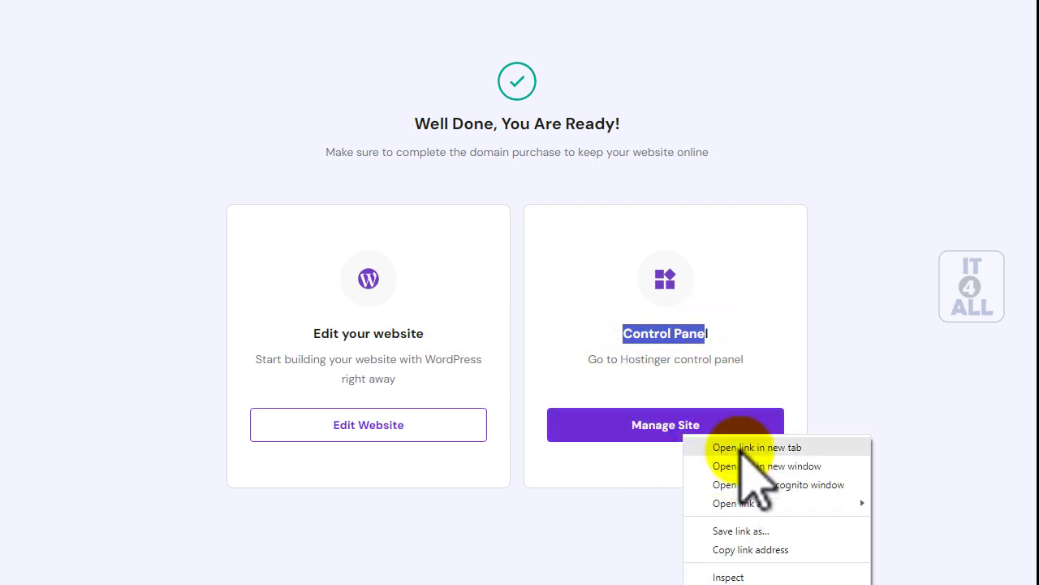
{"action": "left_click", "coordinate": [737, 447]}
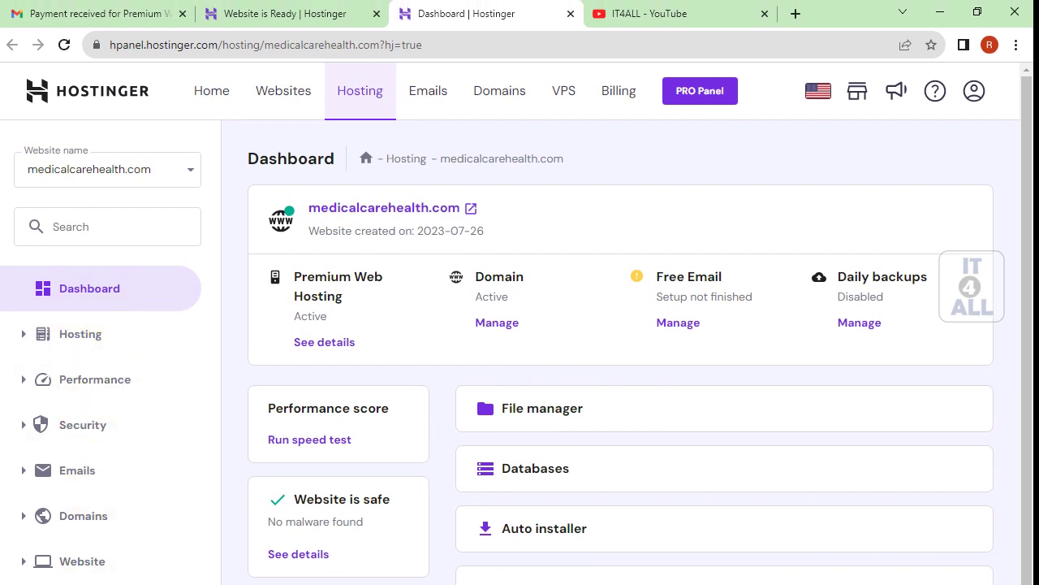
- Look through the Hosting and Performance sections of the site dashboard and close its tab
{"action": "left_click", "coordinate": [77, 333]}
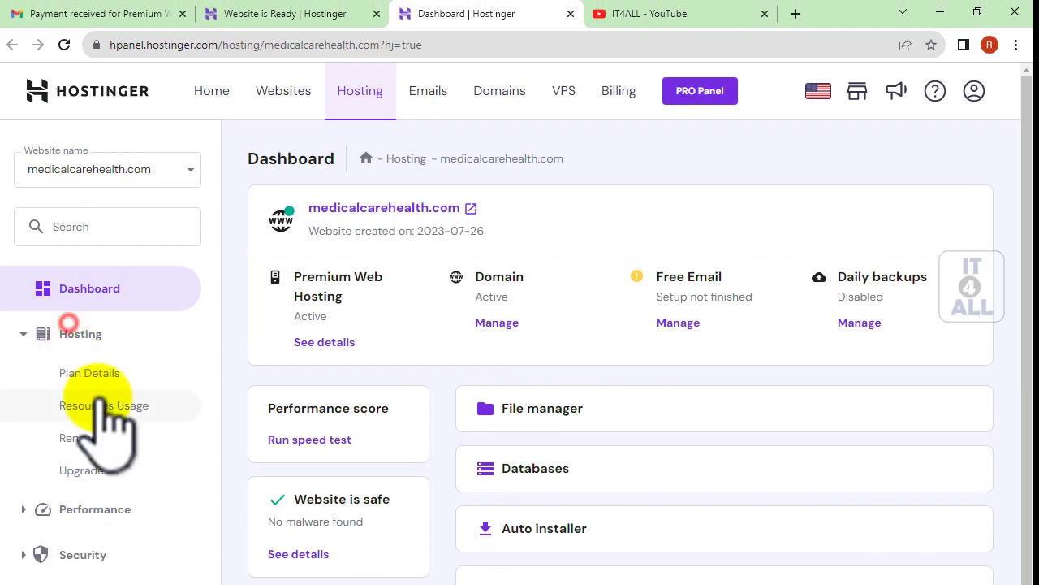
{"action": "left_click", "coordinate": [91, 509]}
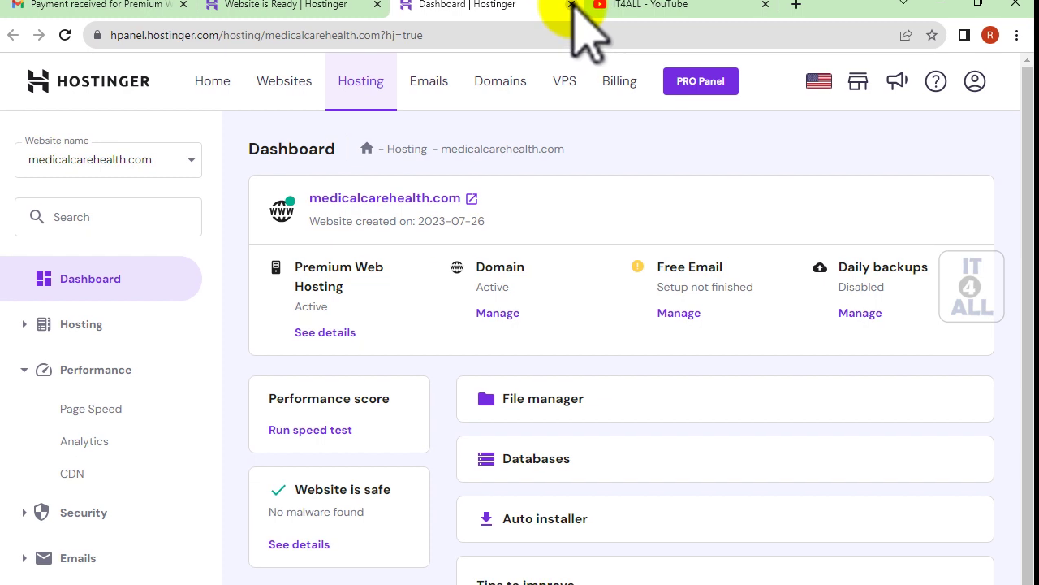
{"action": "left_click", "coordinate": [572, 5]}
- Open the website for editing in a new browser tab and read the preview notice above the WordPress login form
{"action": "left_click", "coordinate": [384, 478]}
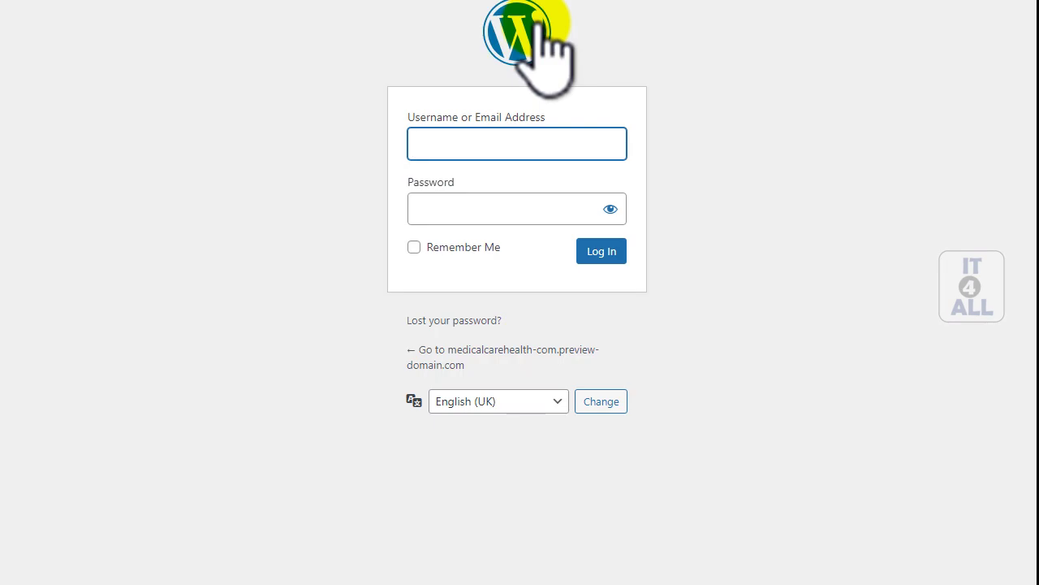
{"action": "left_click_drag", "start_coordinate": [396, 83], "coordinate": [665, 86]}
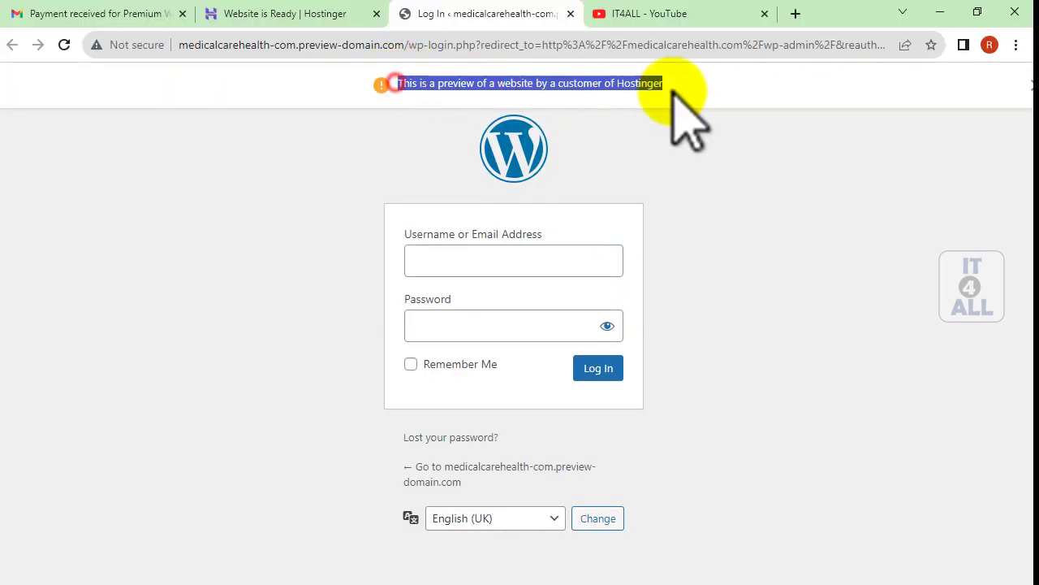
- Copy the account's email address from Gmail into the Username or Email Address field of the WordPress login form
{"action": "left_click", "coordinate": [497, 254]}
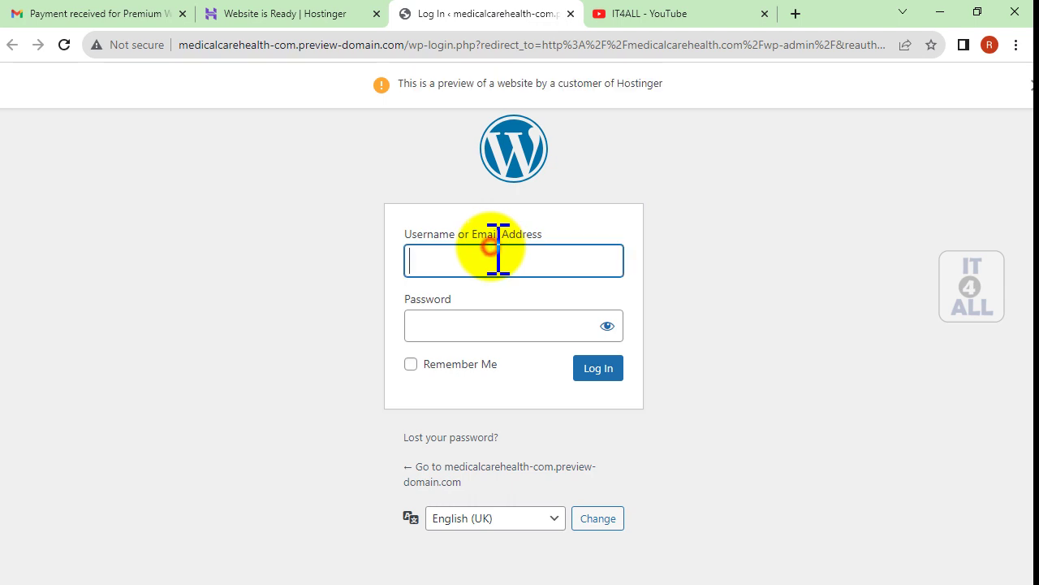
{"action": "left_click", "coordinate": [153, 18]}
{"action": "left_click", "coordinate": [1006, 93]}
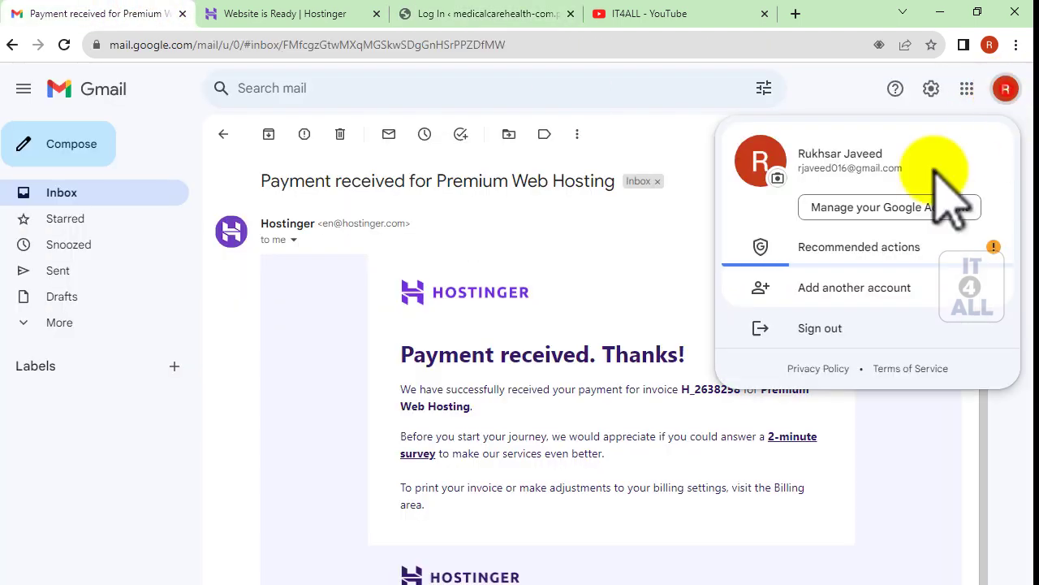
{"action": "double_click", "coordinate": [844, 168]}
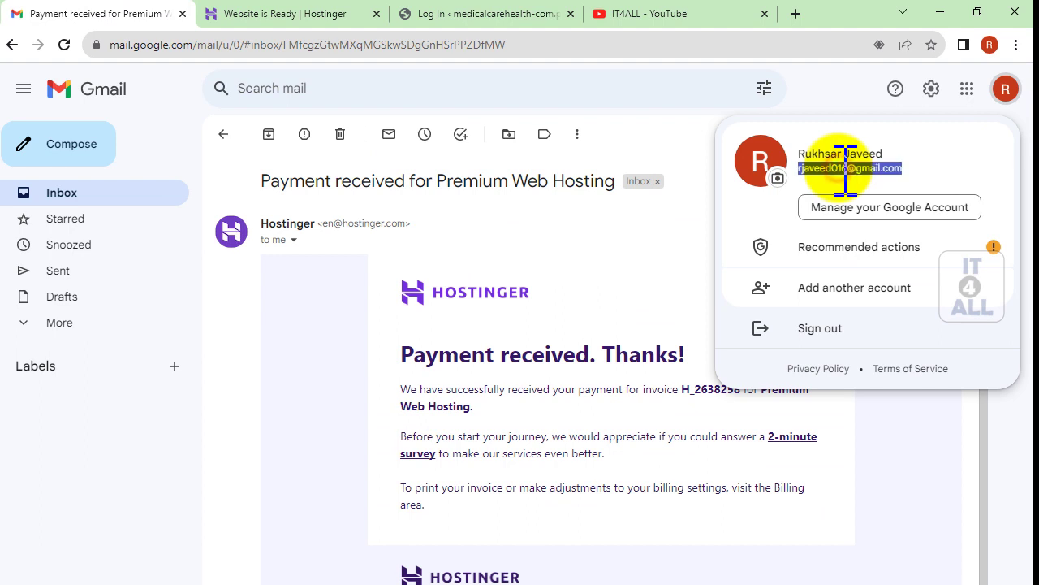
{"action": "key", "text": "ctrl+c"}
{"action": "left_click", "coordinate": [467, 16]}
{"action": "key", "text": "ctrl+v"}
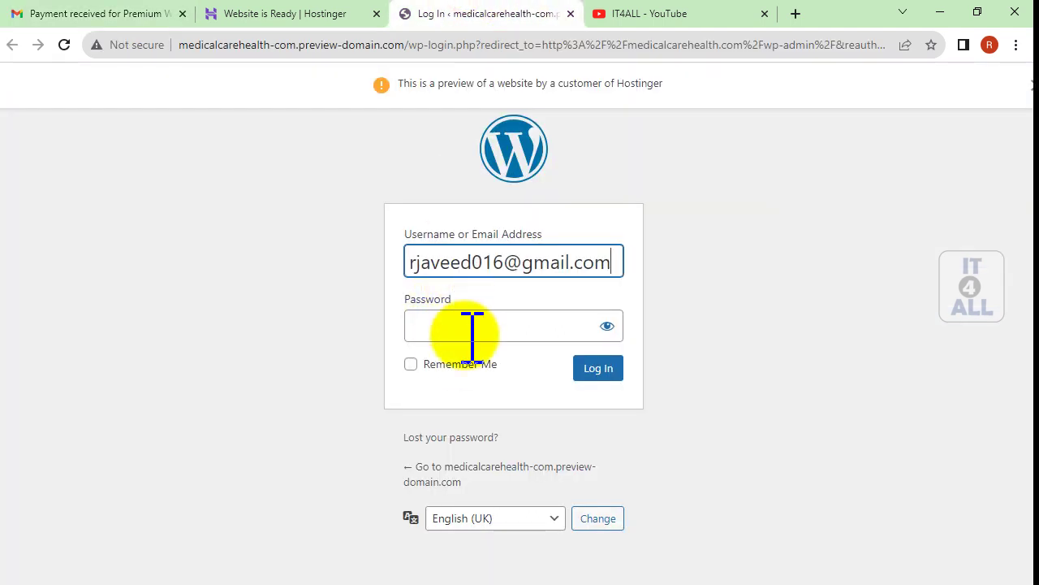
- Enter the account password and try to log in to the WordPress admin
{"action": "left_click", "coordinate": [472, 333]}
{"action": "type", "text": "••••"}
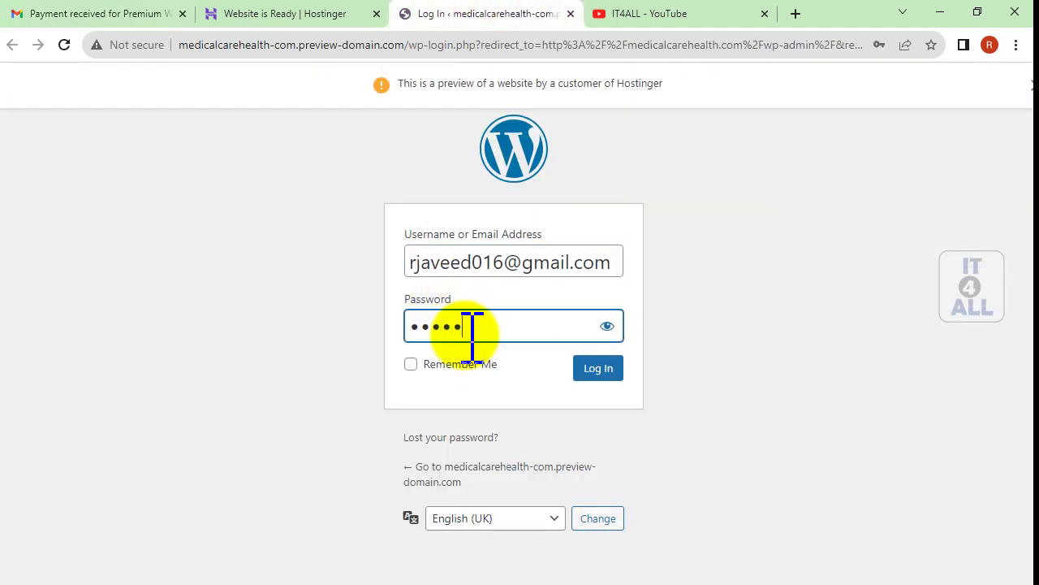
{"action": "type", "text": "•••••"}
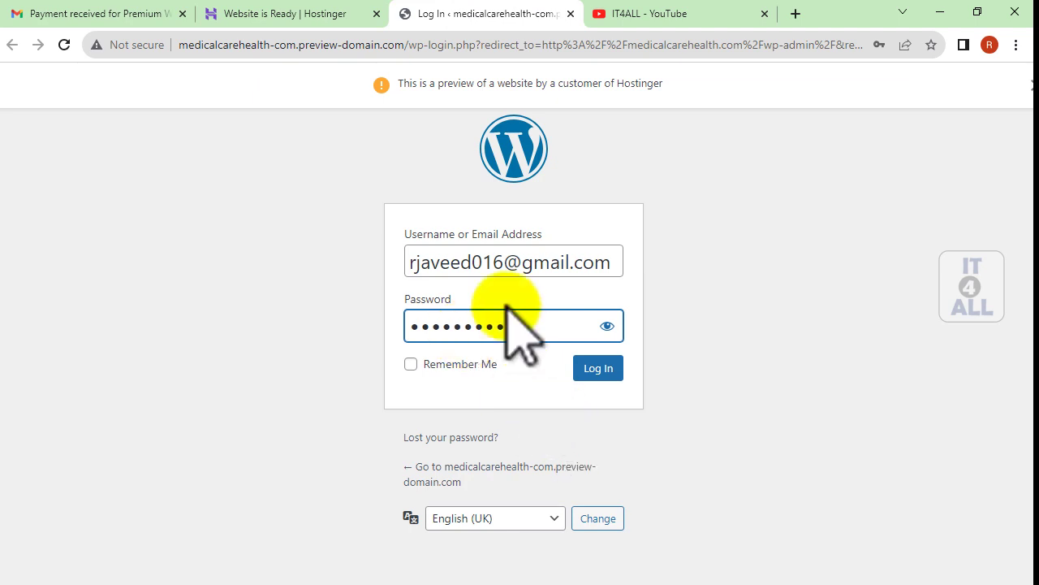
{"action": "left_click", "coordinate": [598, 370]}
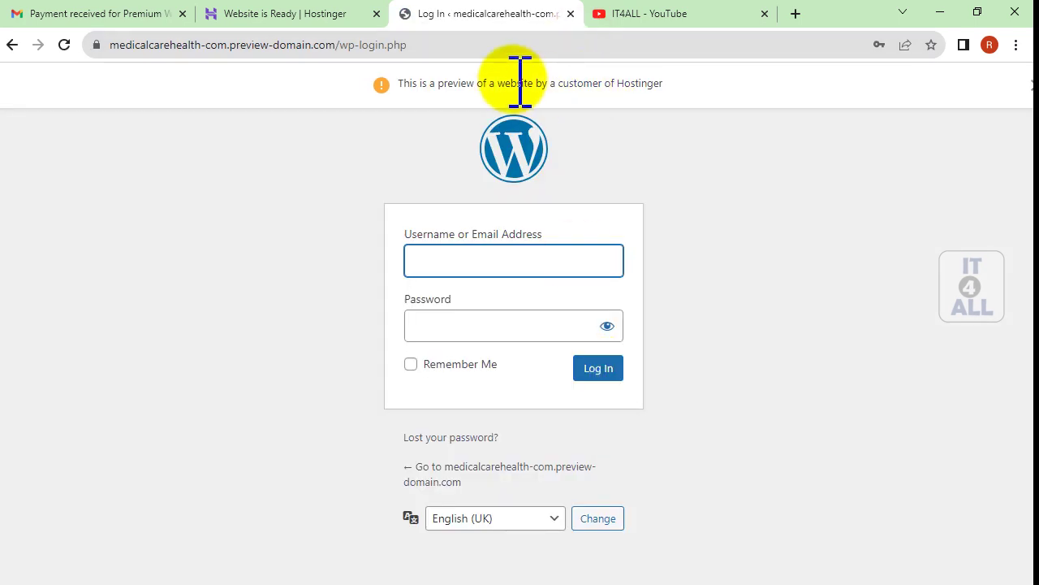
- Return to the Hostinger setup completion page and open the website for editing in a new browser tab
{"action": "left_click_drag", "start_coordinate": [439, 83], "coordinate": [615, 90]}
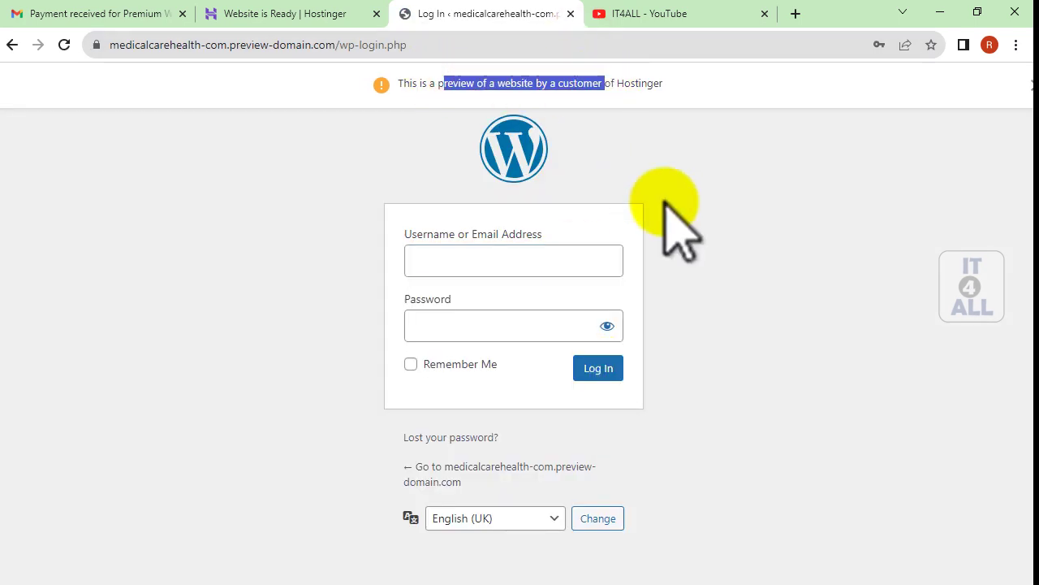
{"action": "left_click", "coordinate": [289, 14]}
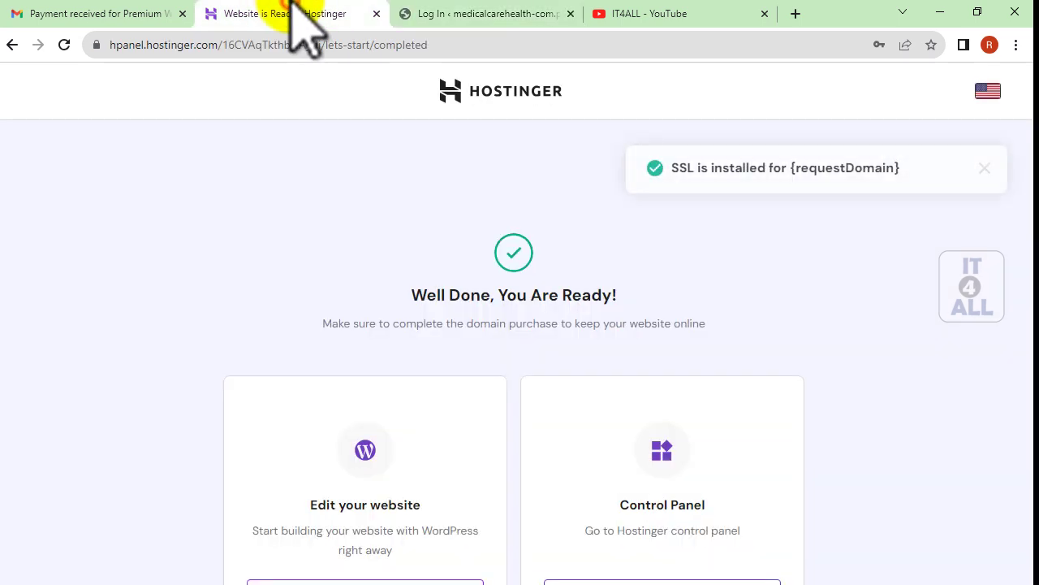
{"action": "left_click", "coordinate": [418, 581]}
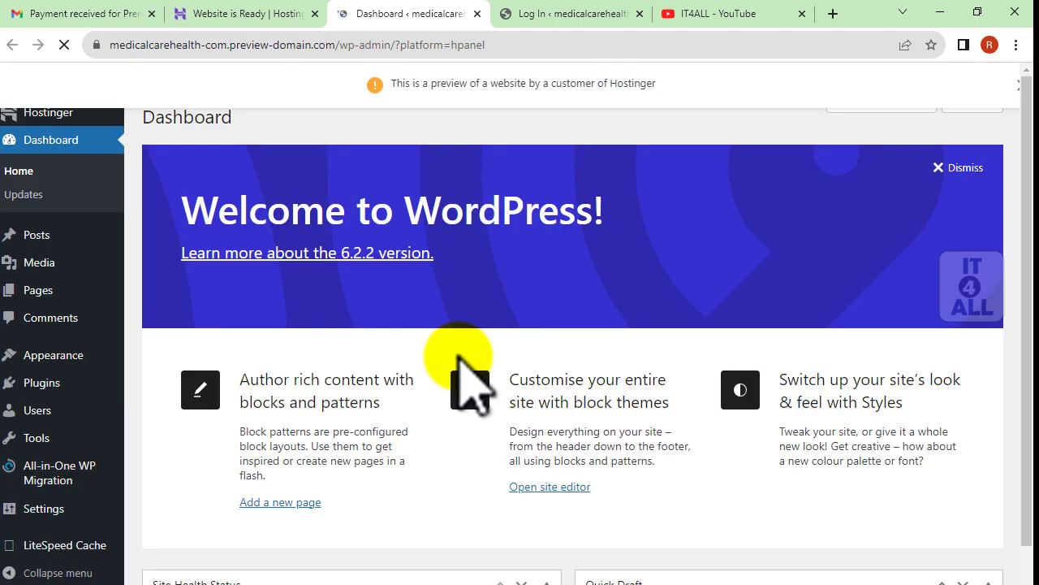
- Revisit the Hostinger completion page, return to the WordPress dashboard and read the preview notice above it
{"action": "left_click", "coordinate": [240, 13]}
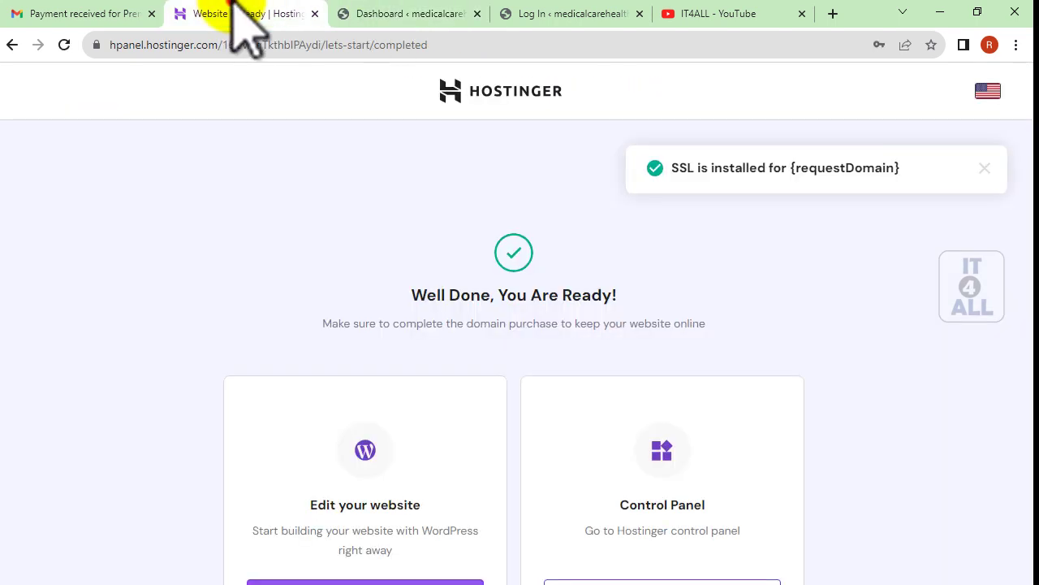
{"action": "left_click", "coordinate": [403, 13]}
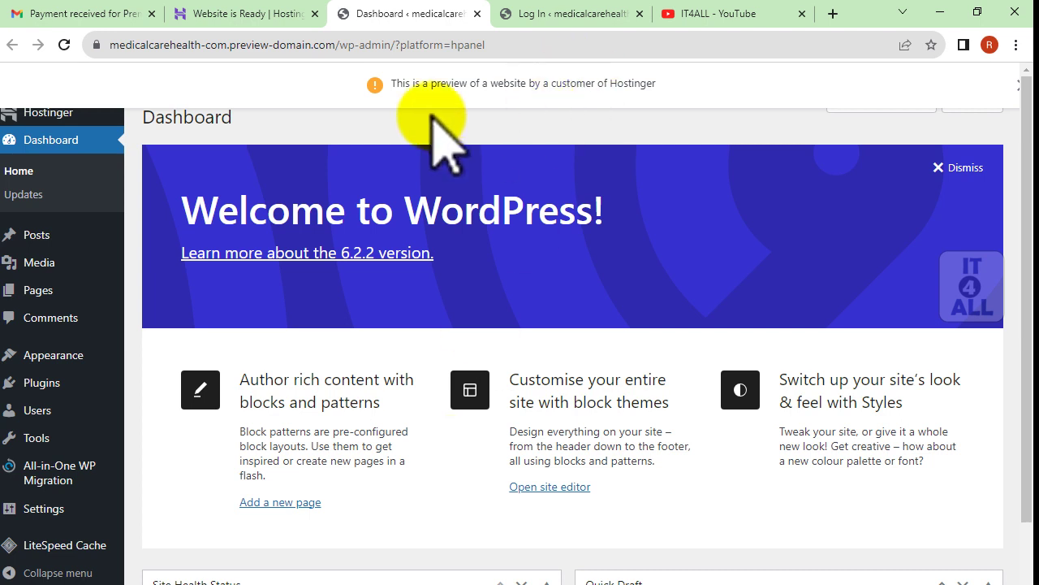
{"action": "left_click_drag", "start_coordinate": [390, 81], "coordinate": [663, 84]}
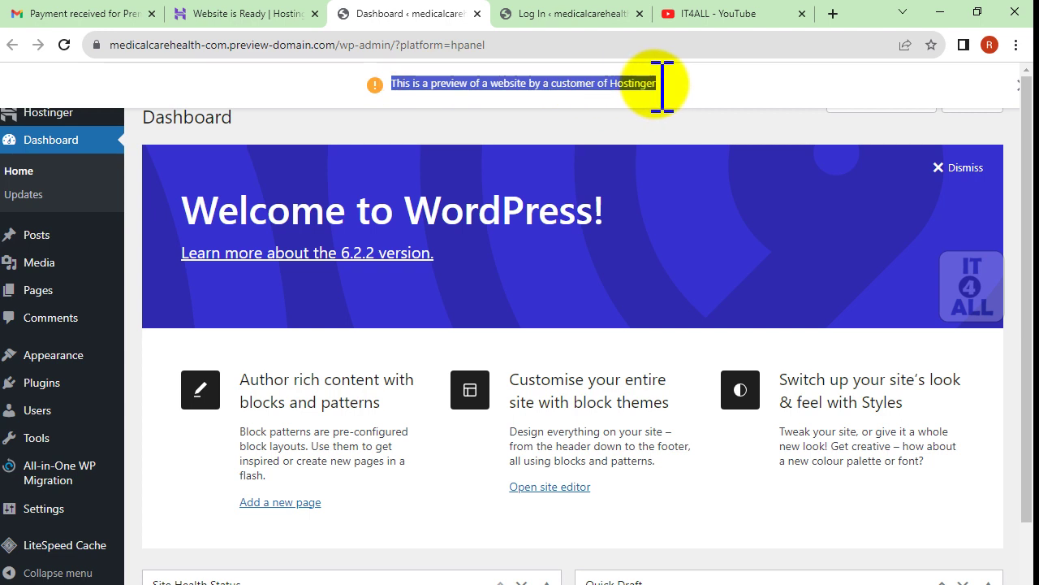